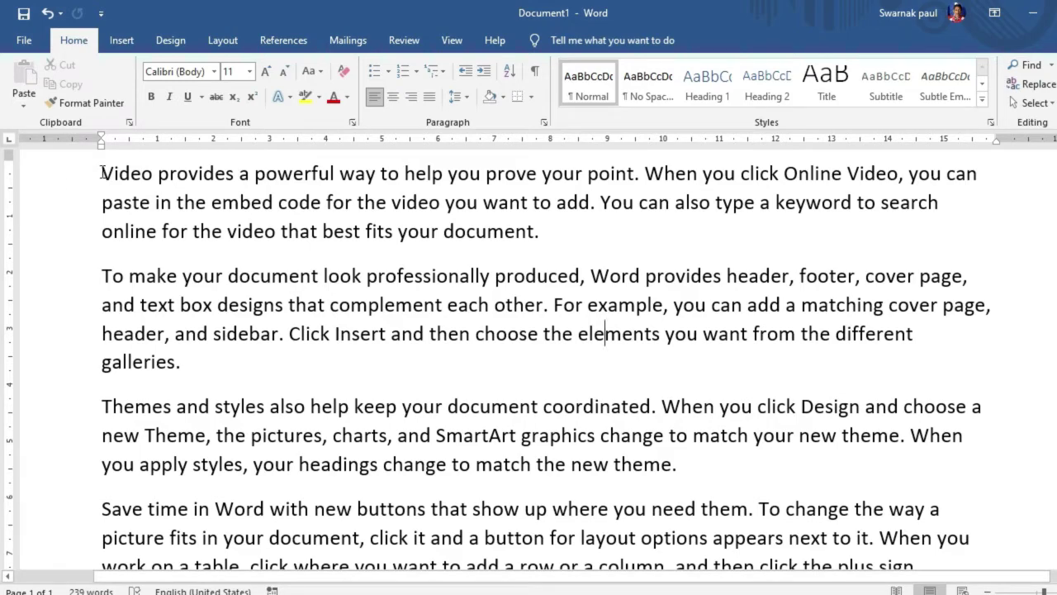
Select the whole first paragraph by dragging, then the word 'point', clearing each selection
mouse_move(102, 173)
mouse_down()
mouse_move(279, 207)
mouse_move(550, 223)
mouse_move(541, 233)
mouse_up()
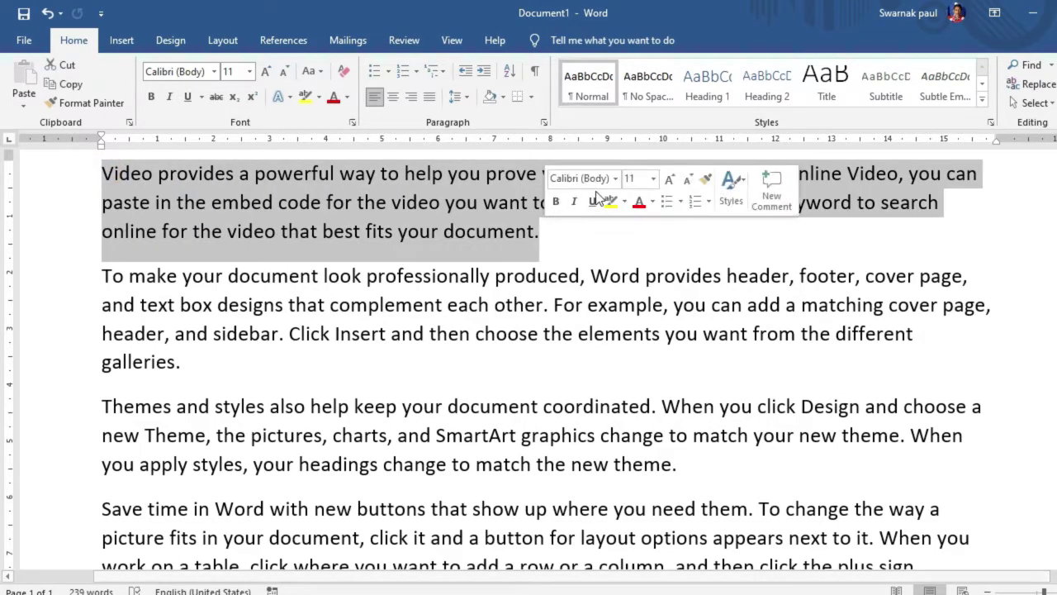
click(544, 283)
mouse_move(635, 173)
mouse_down()
mouse_move(591, 206)
mouse_move(583, 175)
mouse_move(136, 182)
mouse_up()
click(278, 174)
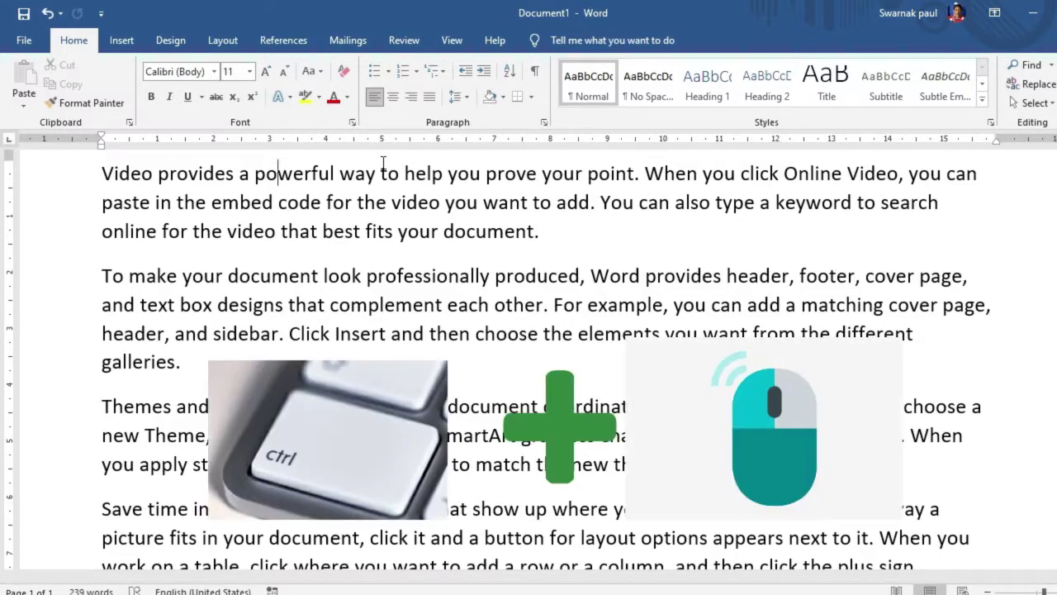
Select the first sentence with Ctrl+click, then the words 'provides' and 'prove' by double-clicking
ctrl+click(394, 173)
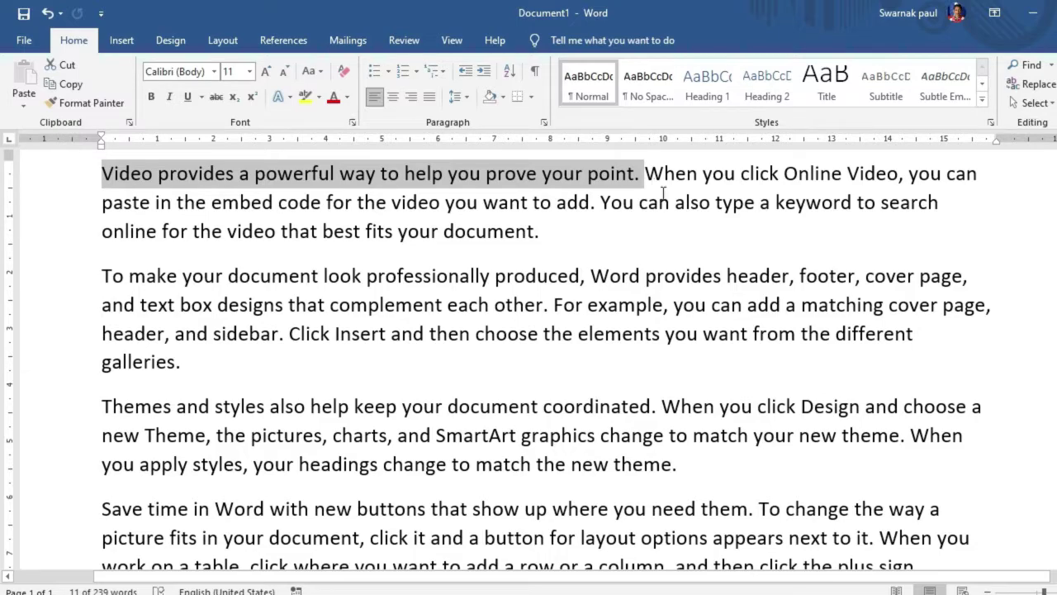
click(545, 231)
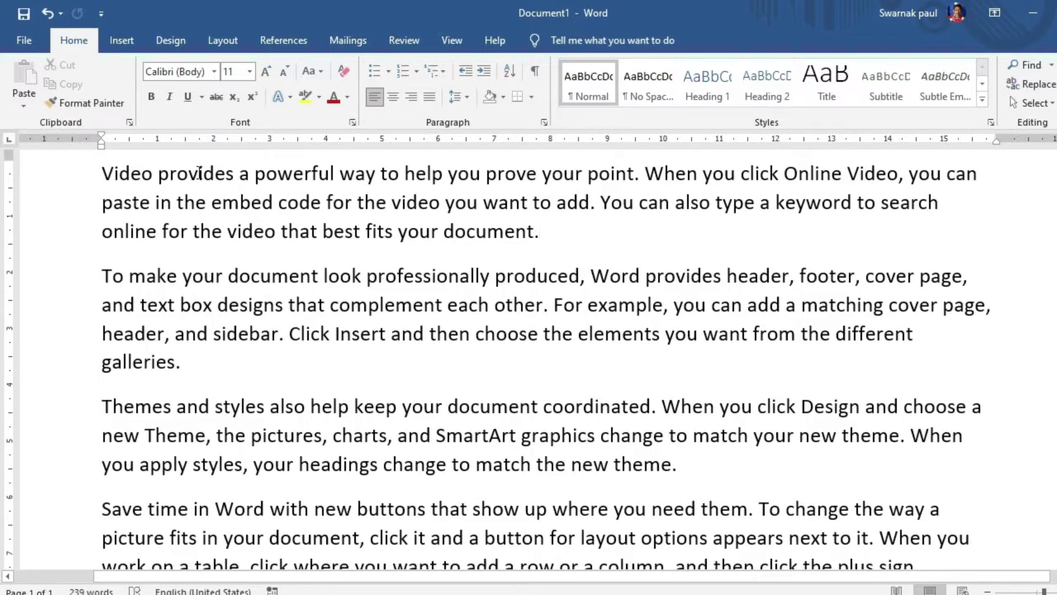
double_click(199, 172)
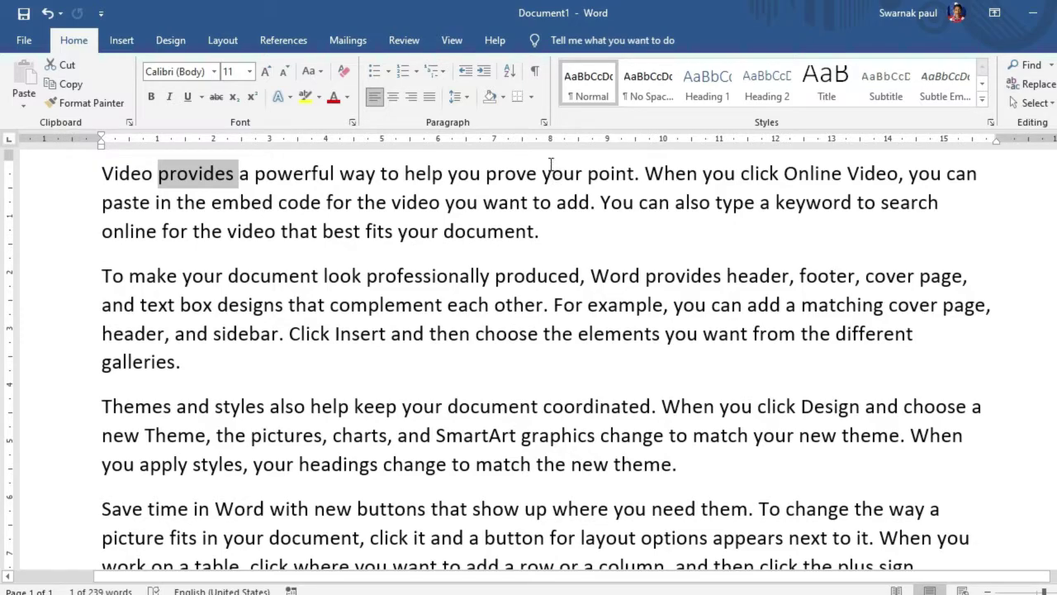
double_click(507, 176)
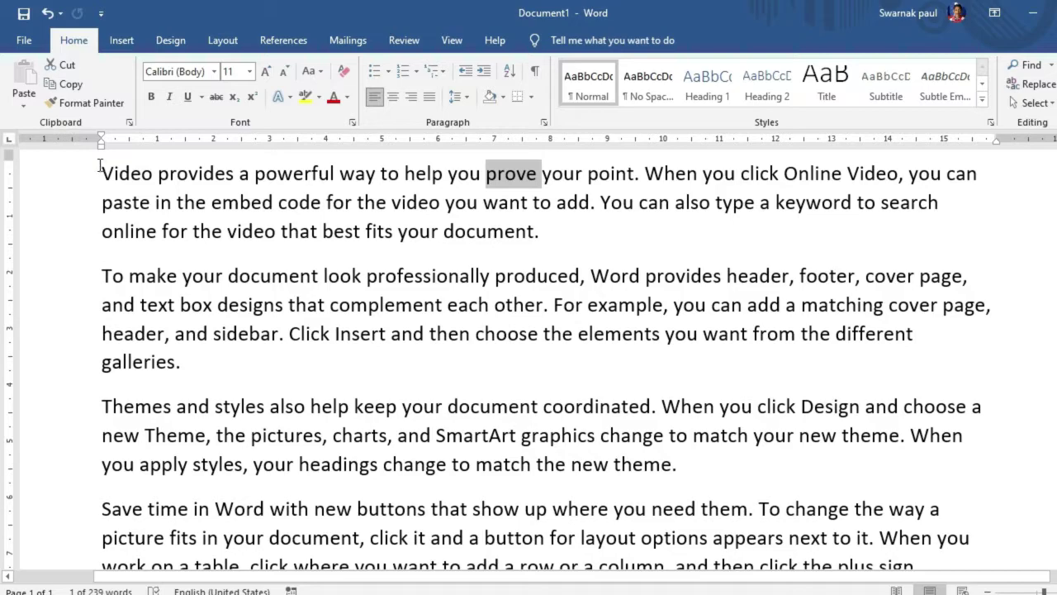
Select the first paragraph by dragging and again by triple-clicking, deselecting after each
drag(100, 168, 542, 232)
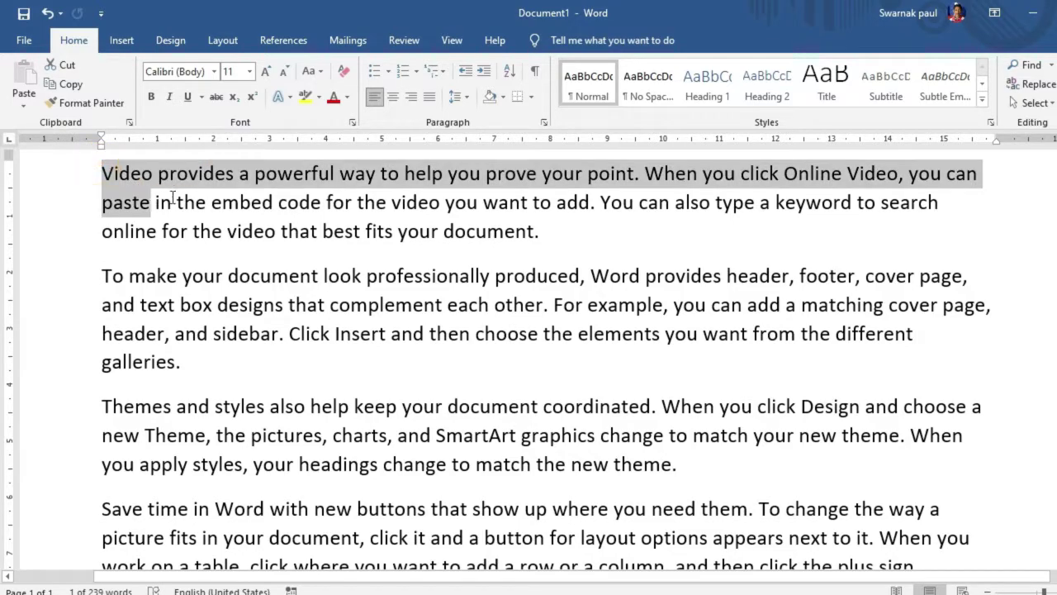
click(545, 238)
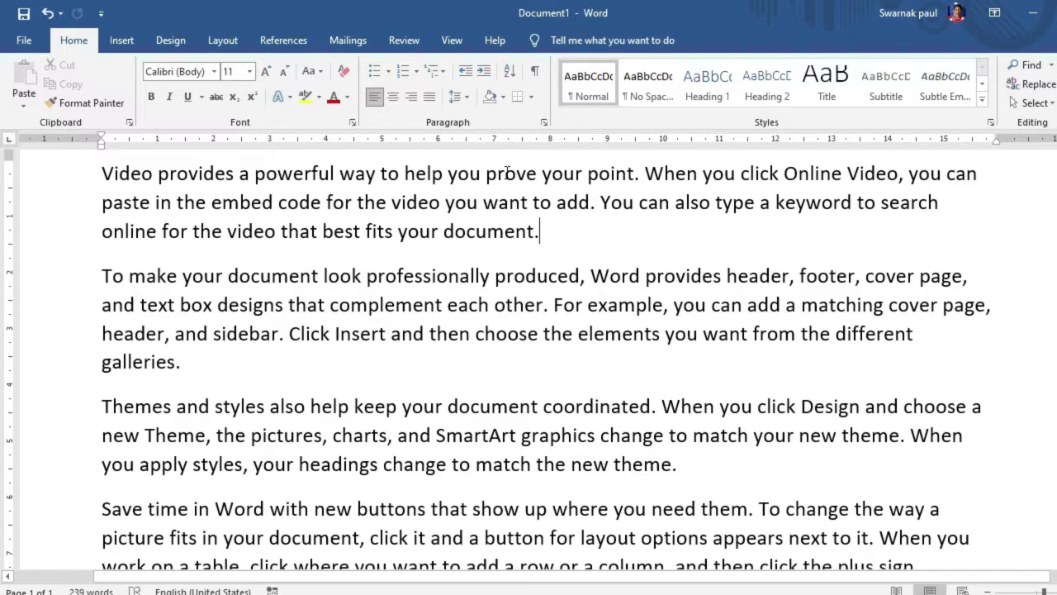
triple_click(508, 173)
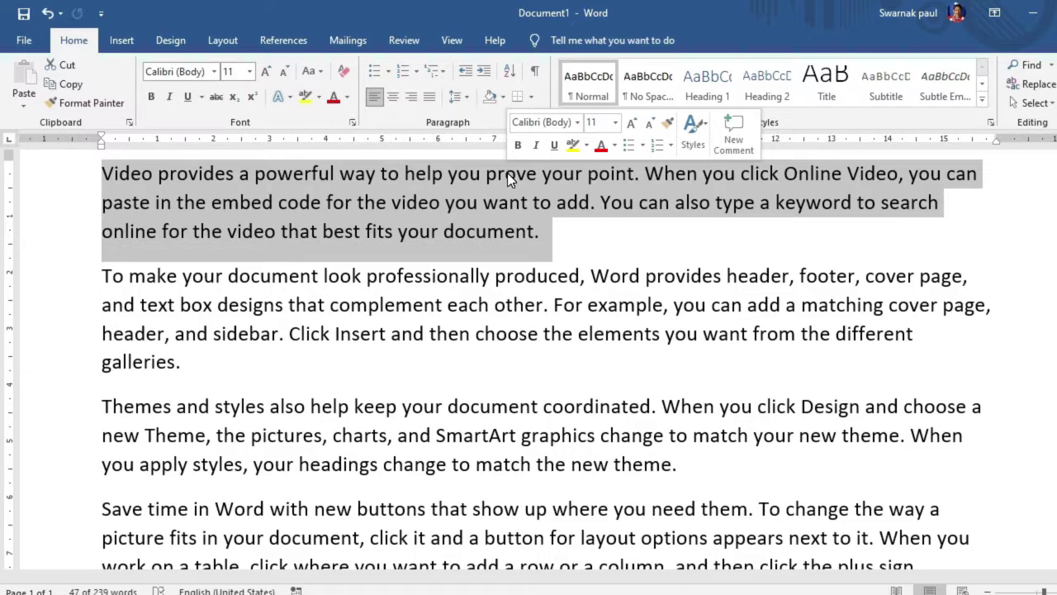
click(1018, 517)
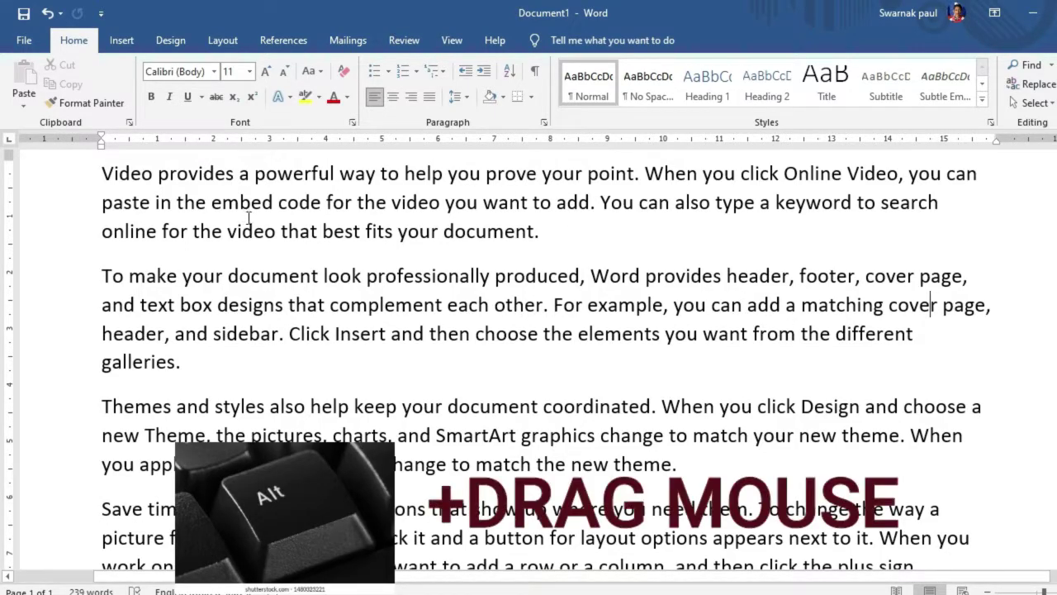
Select a rectangular text block with Alt-drag, then a normal selection from 'Video' to the third line
key(alt)
mouse_move(98, 172)
mouse_down()
mouse_move(378, 421)
mouse_move(576, 393)
mouse_up()
click(620, 275)
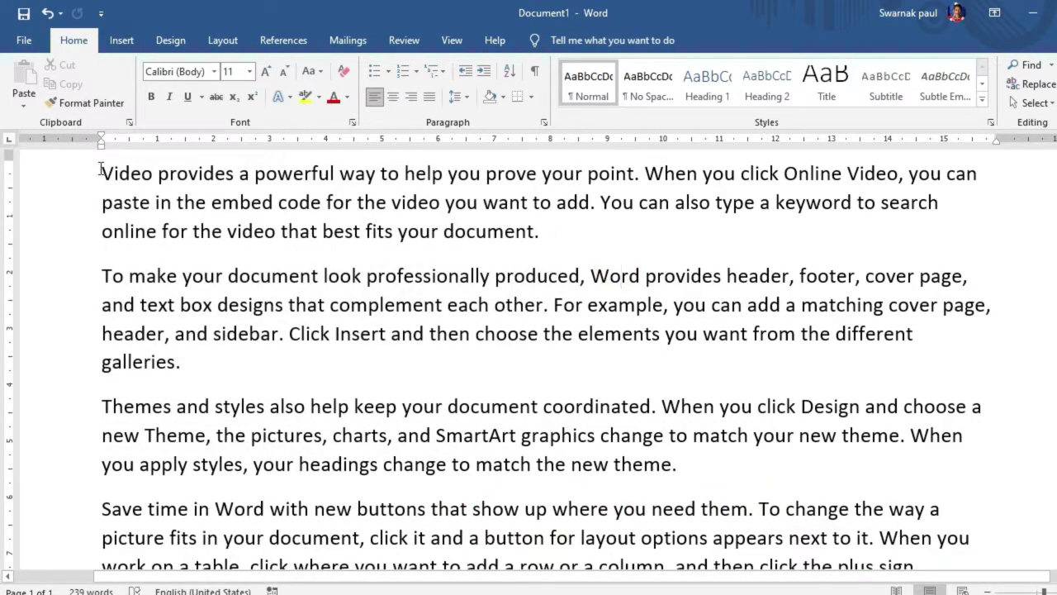
mouse_move(100, 171)
mouse_down()
mouse_move(293, 220)
mouse_move(484, 230)
mouse_move(582, 279)
mouse_move(601, 355)
mouse_up()
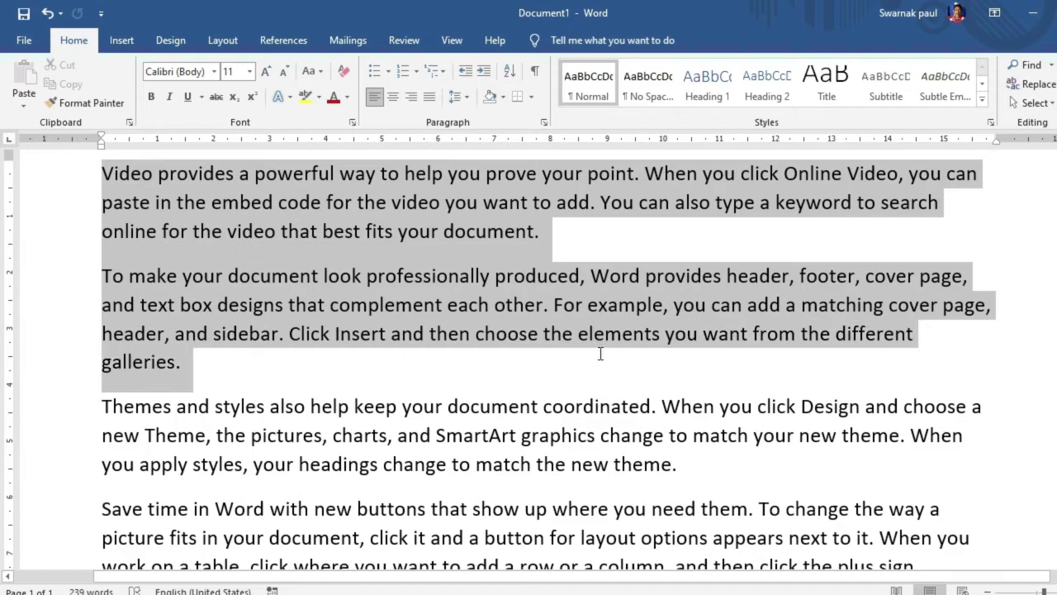
click(541, 231)
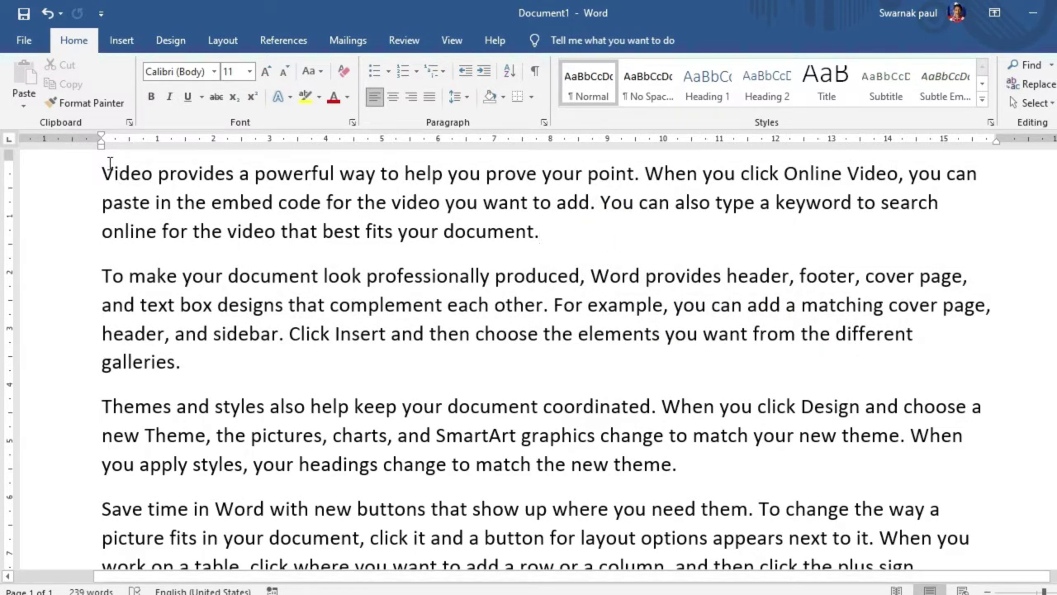
Select a rectangular block from 'Video' down to 'sidebar', widened past 'galleries'
click(97, 164)
drag(96, 163, 268, 345)
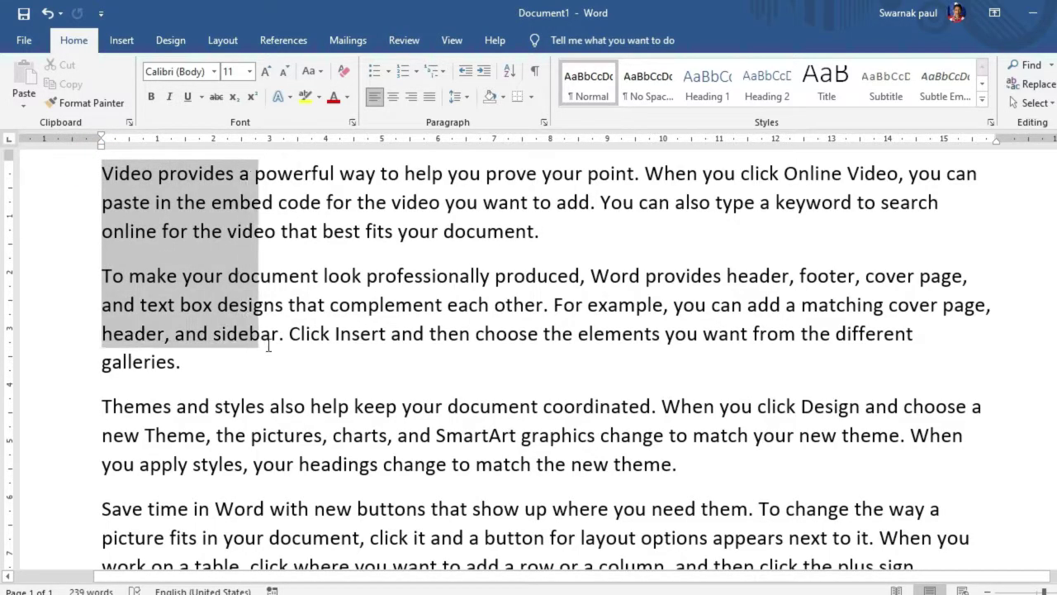
drag(269, 345, 521, 395)
Select and deselect the first sentence, then scroll to the document end and back to the top
ctrl+click(56, 186)
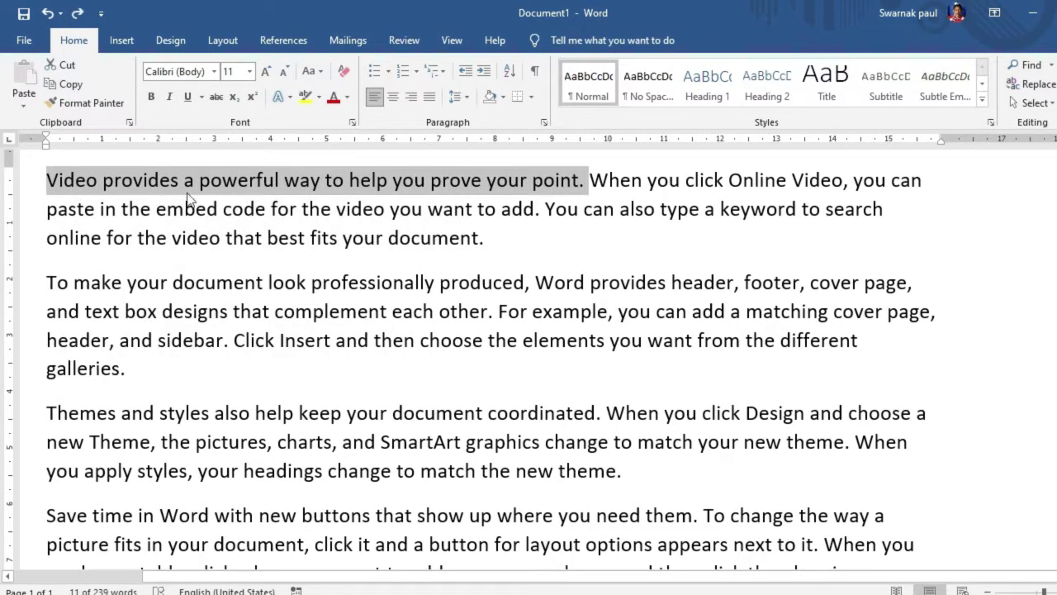
click(588, 182)
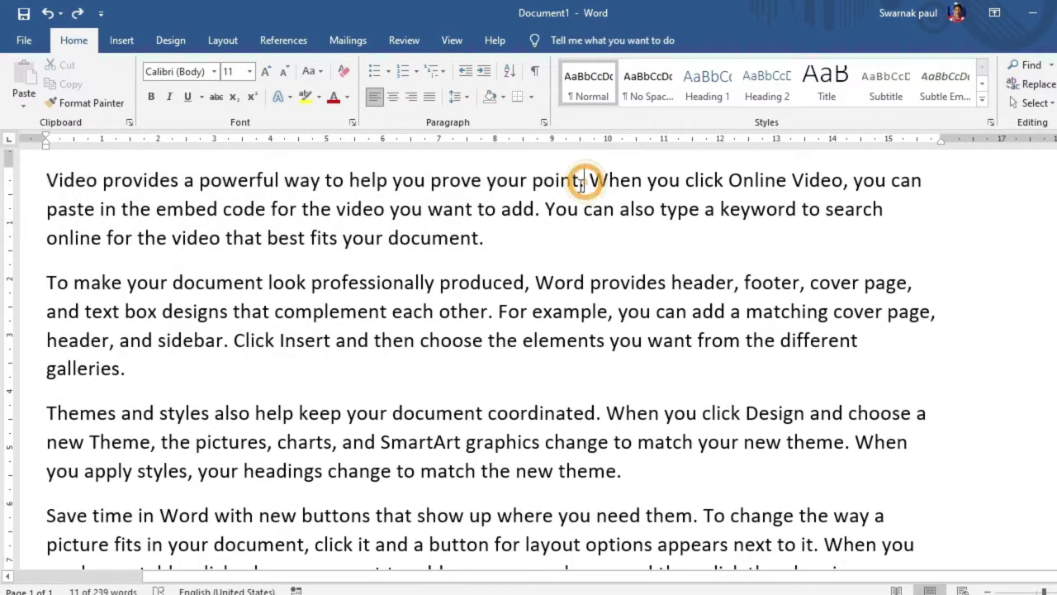
click(532, 180)
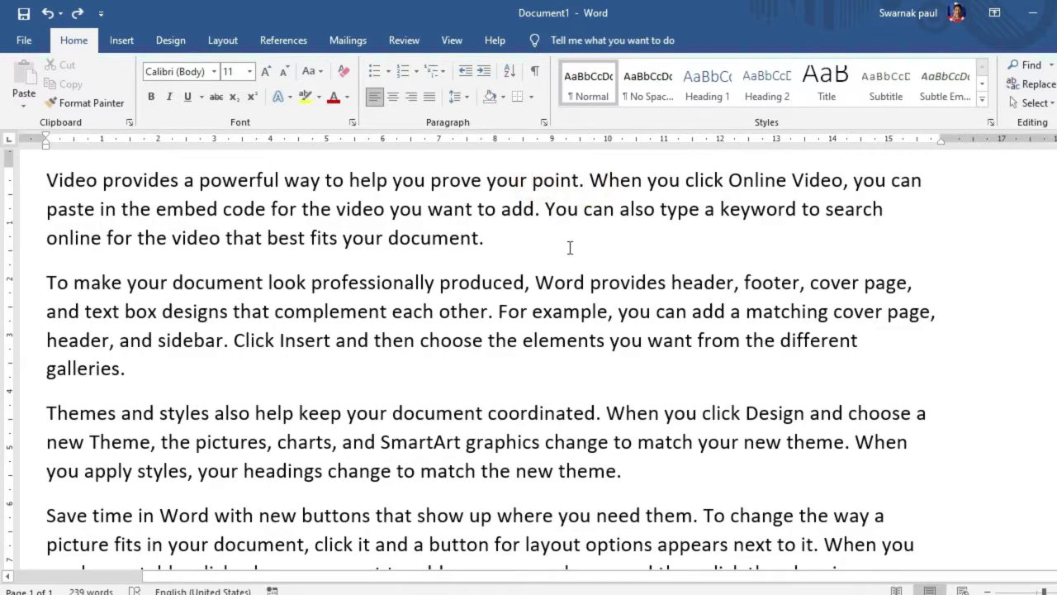
scroll(570, 248, down, 5)
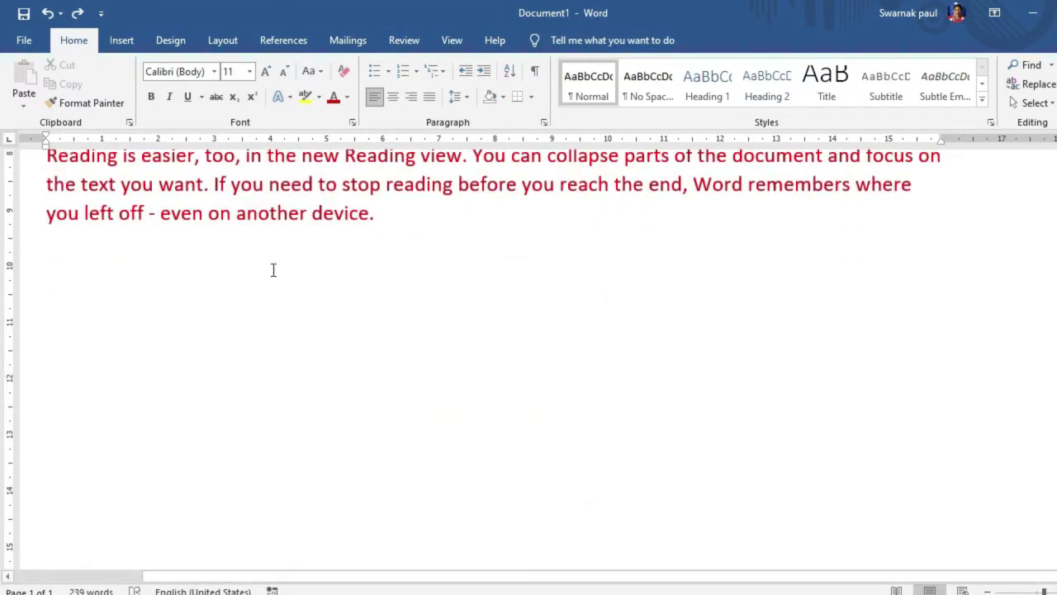
scroll(331, 272, up, 7)
scroll(376, 330, down, 5)
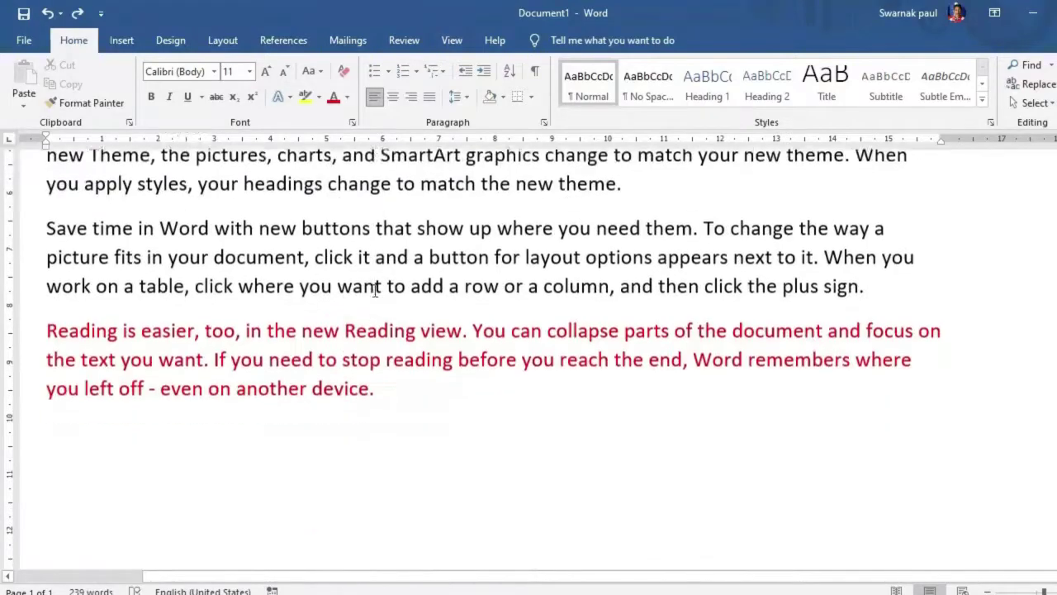
scroll(388, 330, up, 3)
scroll(422, 264, down, 1)
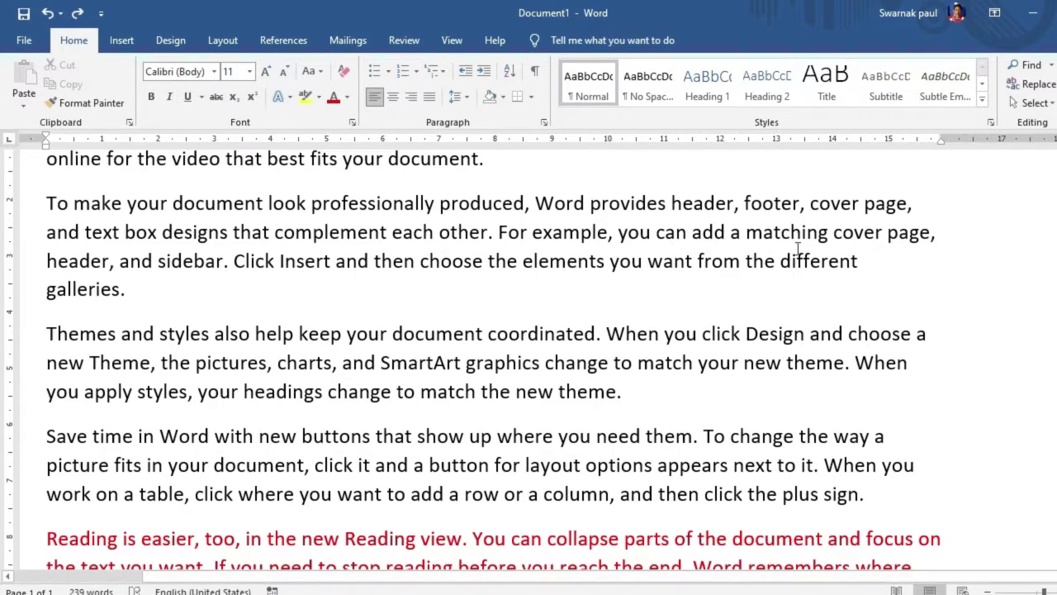
scroll(2, 229, up, 1)
scroll(2, 229, up, 1)
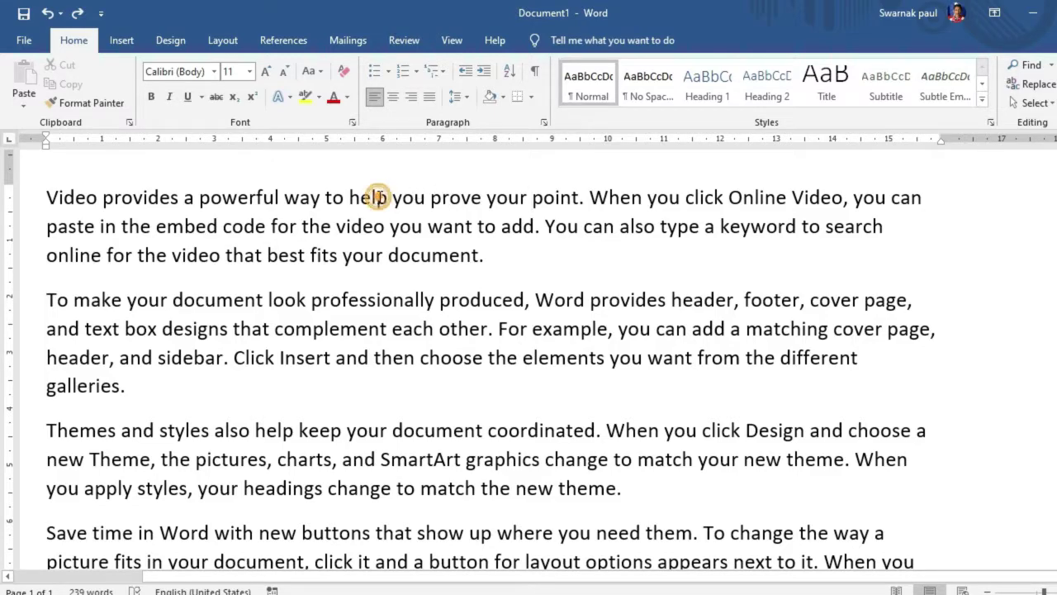
Copy the first sentence onto the empty last line after the red paragraph
ctrl+click(380, 197)
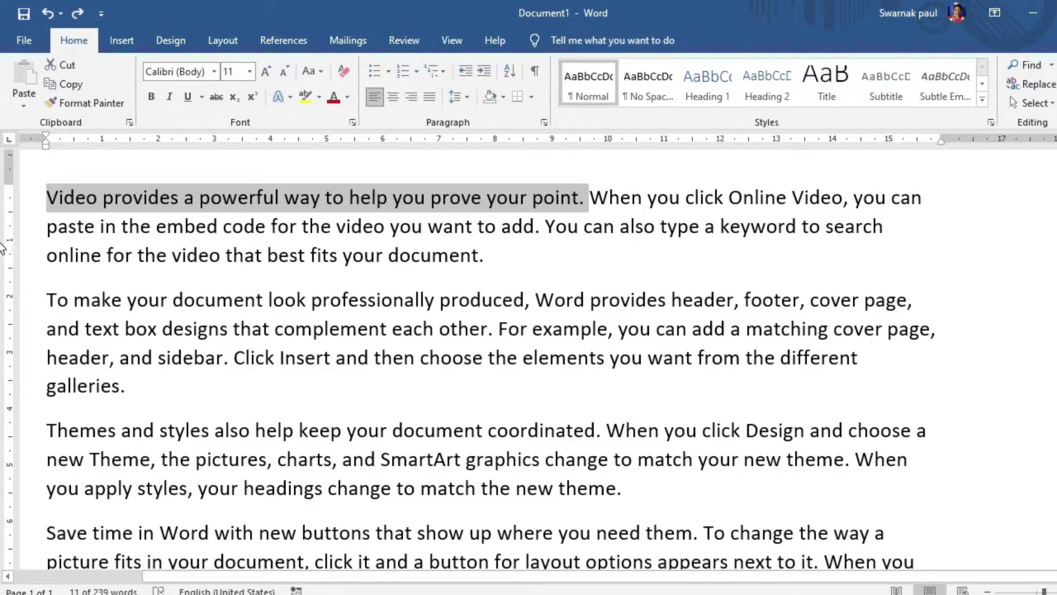
scroll(230, 422, down, 3)
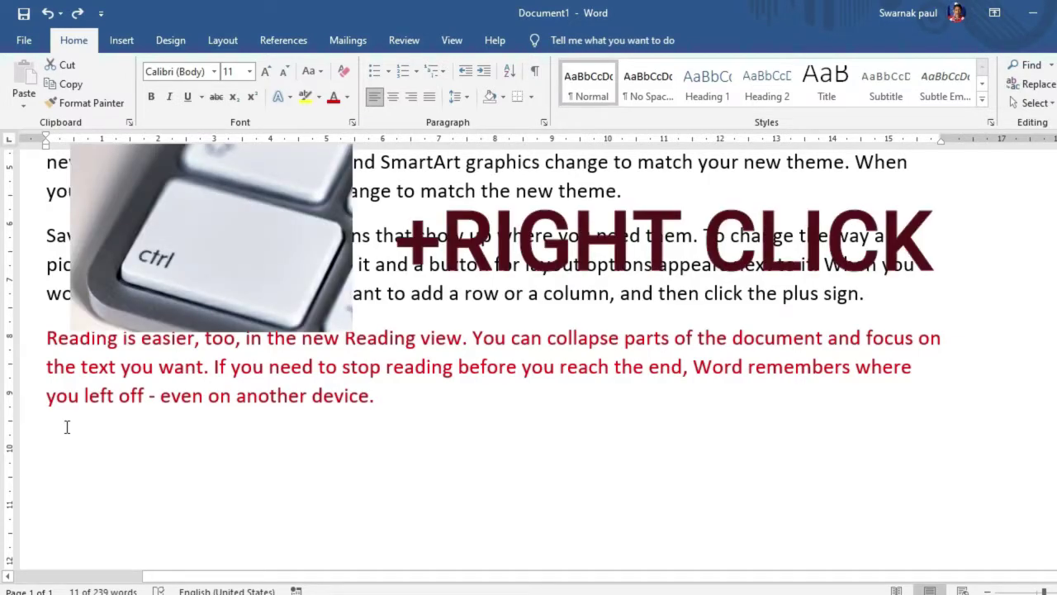
text(Video provides a powerful way to help you prove your point.)
scroll(397, 424, up, 3)
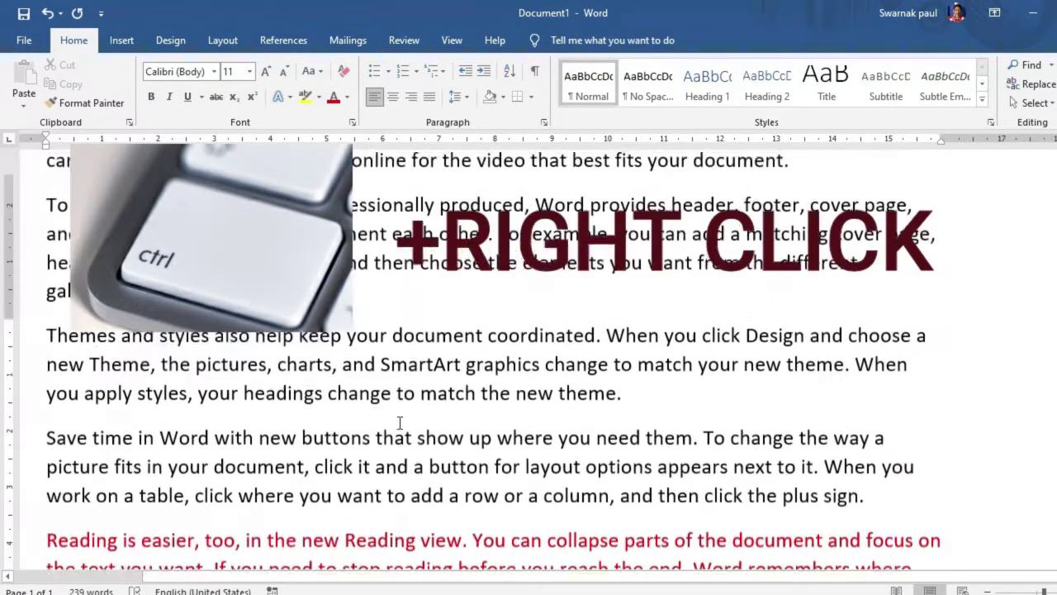
scroll(496, 417, up, 1)
scroll(477, 405, down, 5)
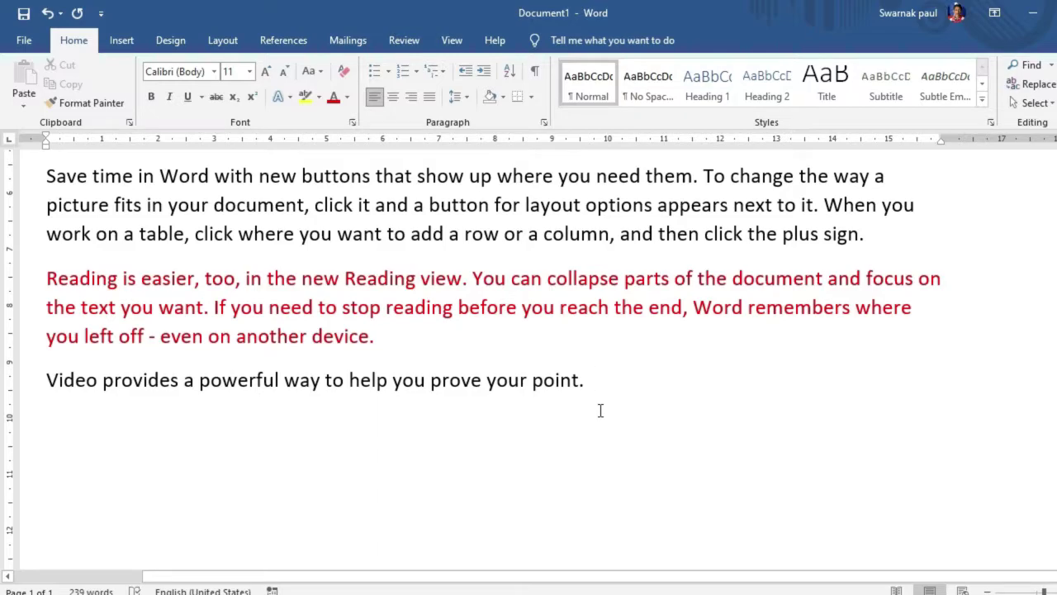
Undo the copied sentence, then select the 'Save time in Word' paragraph and undo and redo its move
key(ctrl+z)
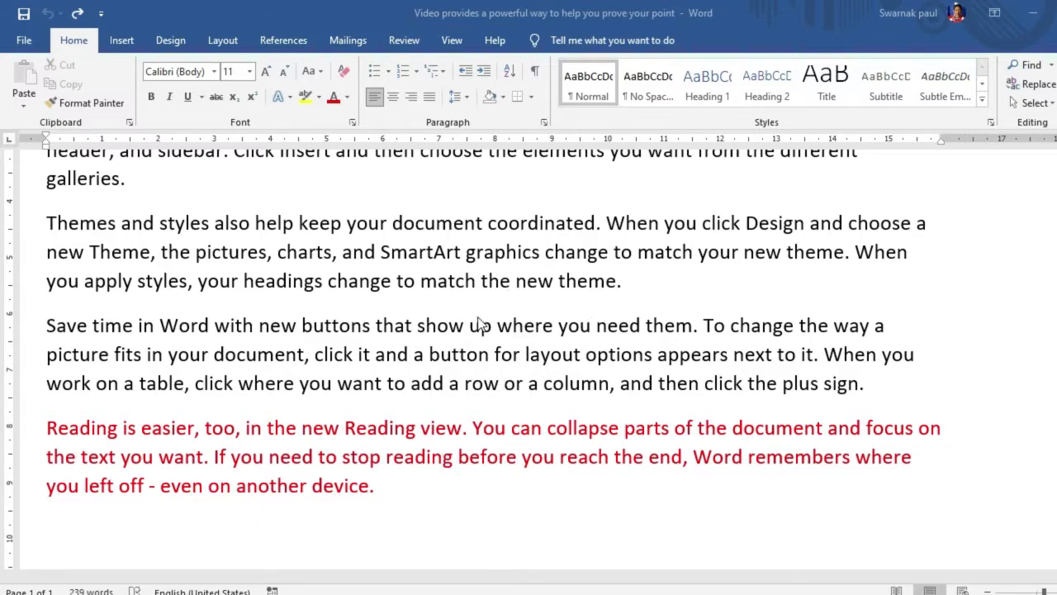
triple_click(460, 357)
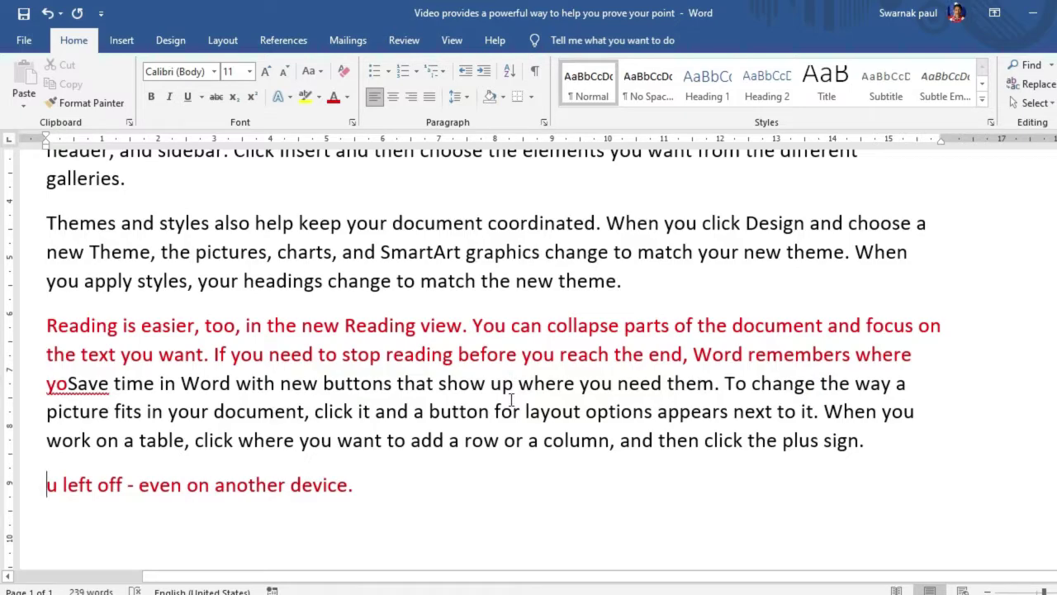
key(ctrl+z)
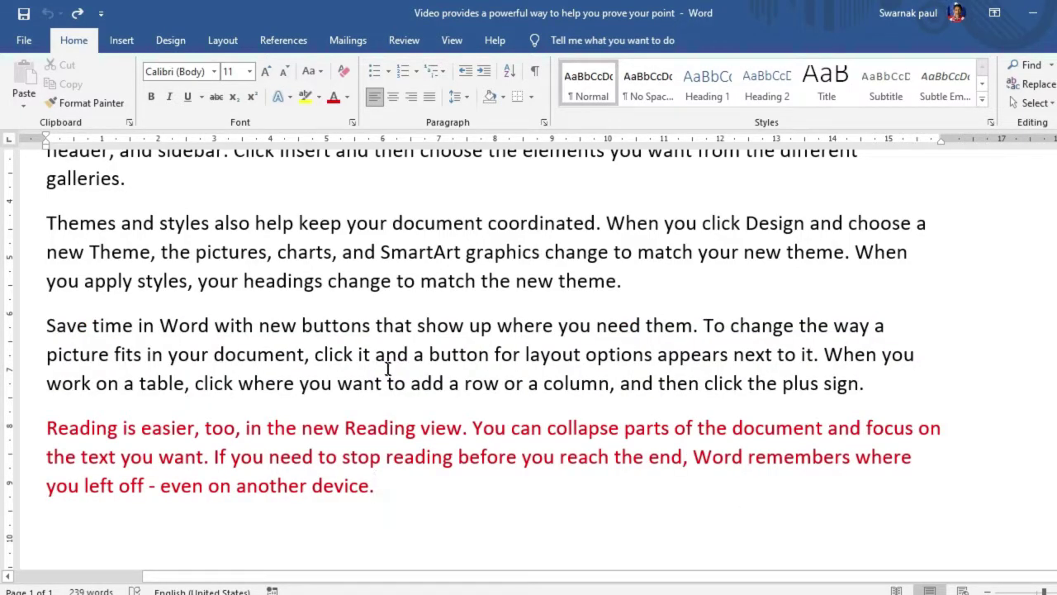
key(ctrl+y)
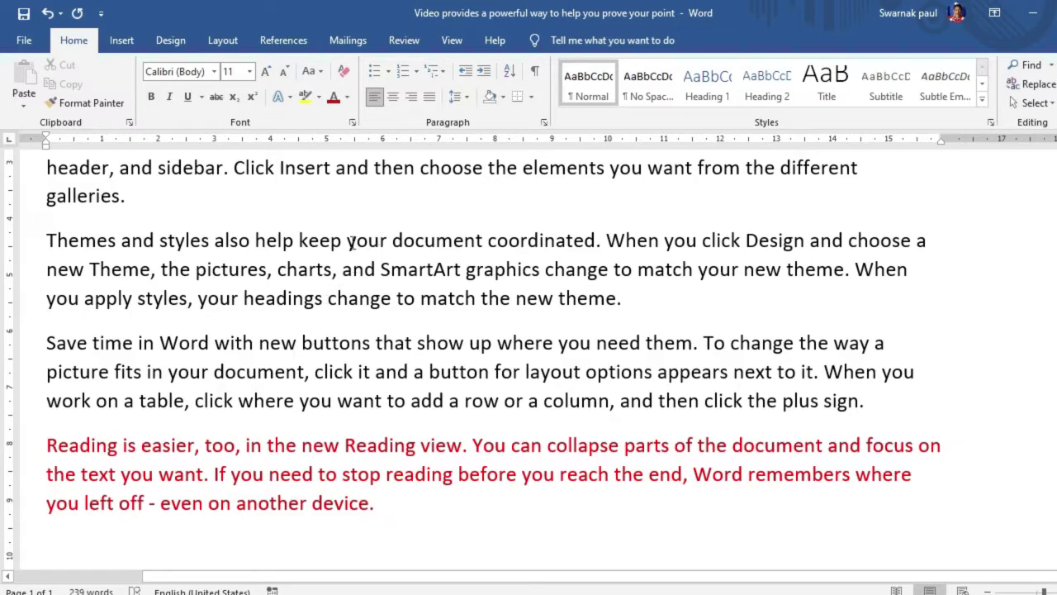
Ctrl+drag a copy of 'Themes and styles also help keep your document coordinated.' below the red paragraph
ctrl+click(350, 242)
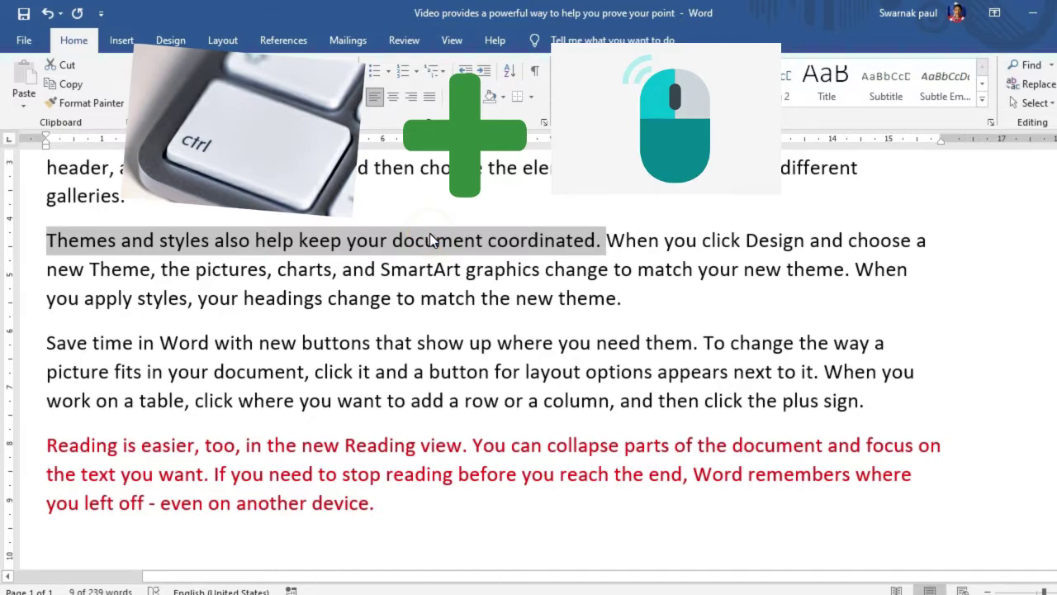
mouse_move(429, 240)
mouse_down()
mouse_move(405, 487)
mouse_move(229, 498)
mouse_up()
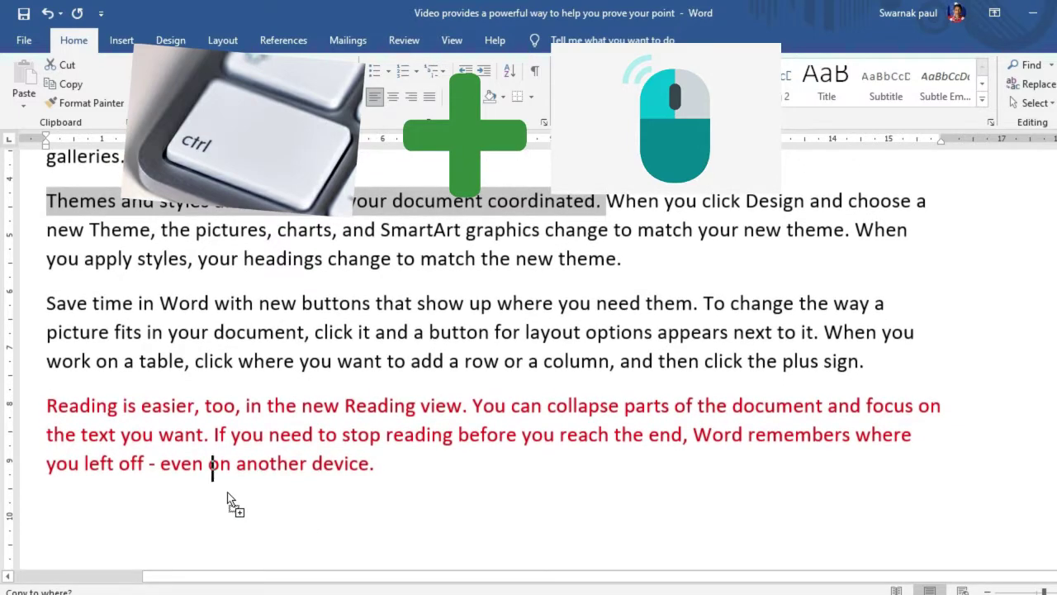
drag(228, 498, 151, 512)
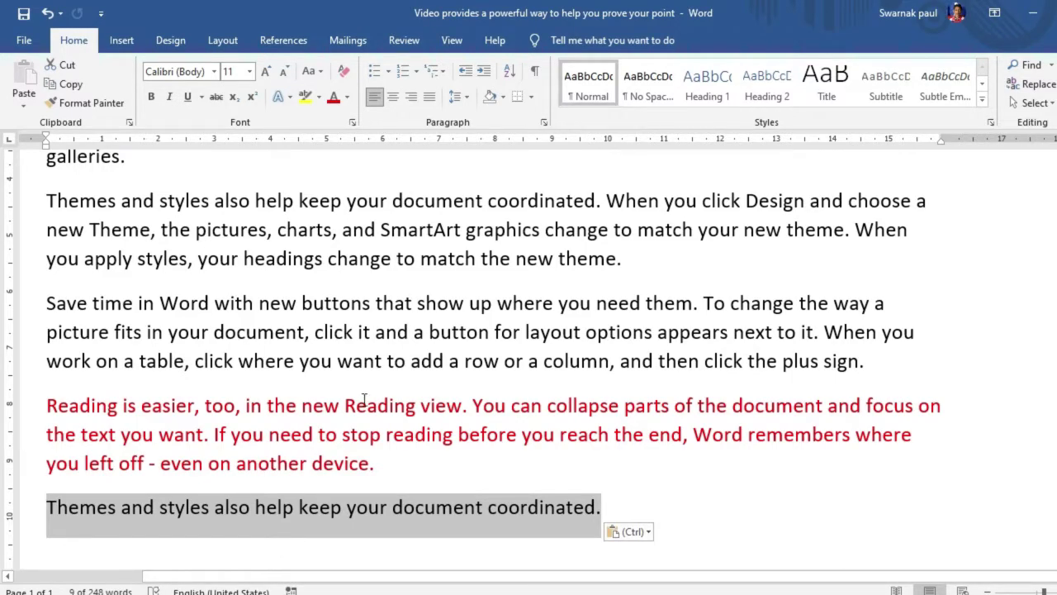
Copy the 'Save time' paragraph after 'coordinated.', then undo the pasted copies to restore 239 words
triple_click(483, 332)
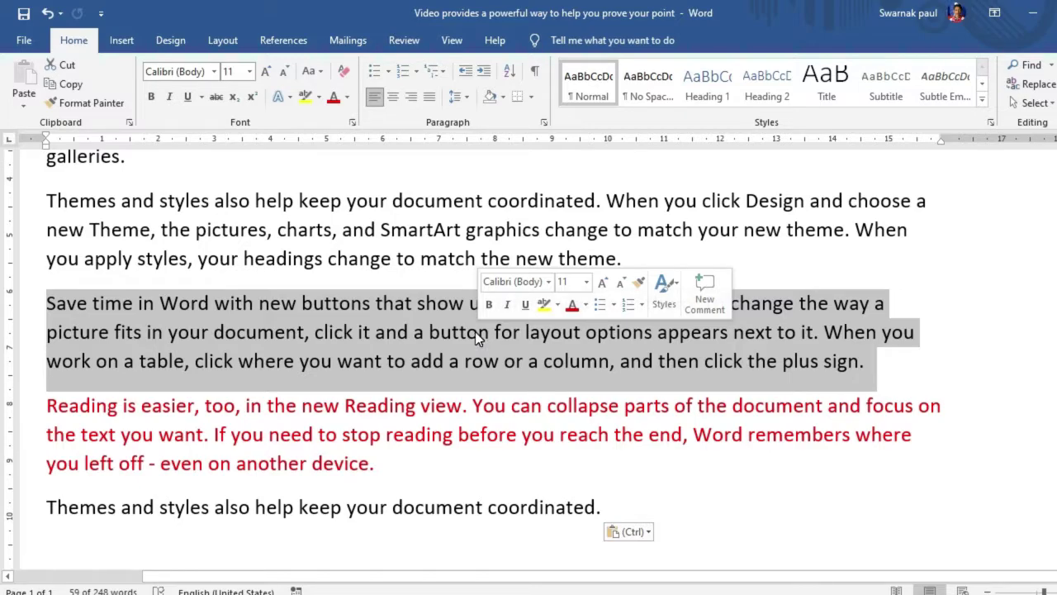
drag(475, 331, 190, 479)
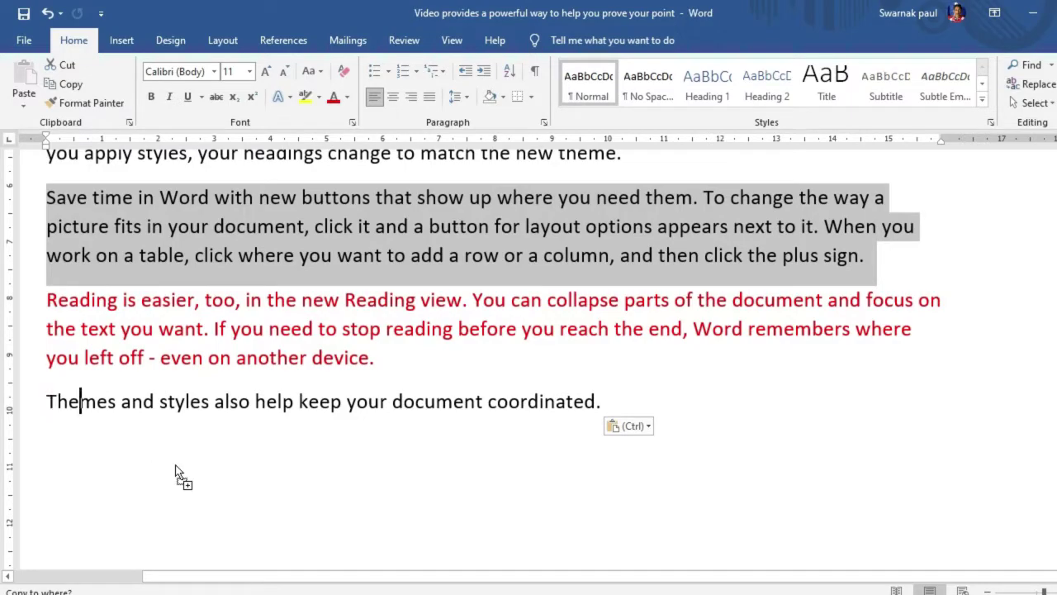
drag(190, 479, 632, 479)
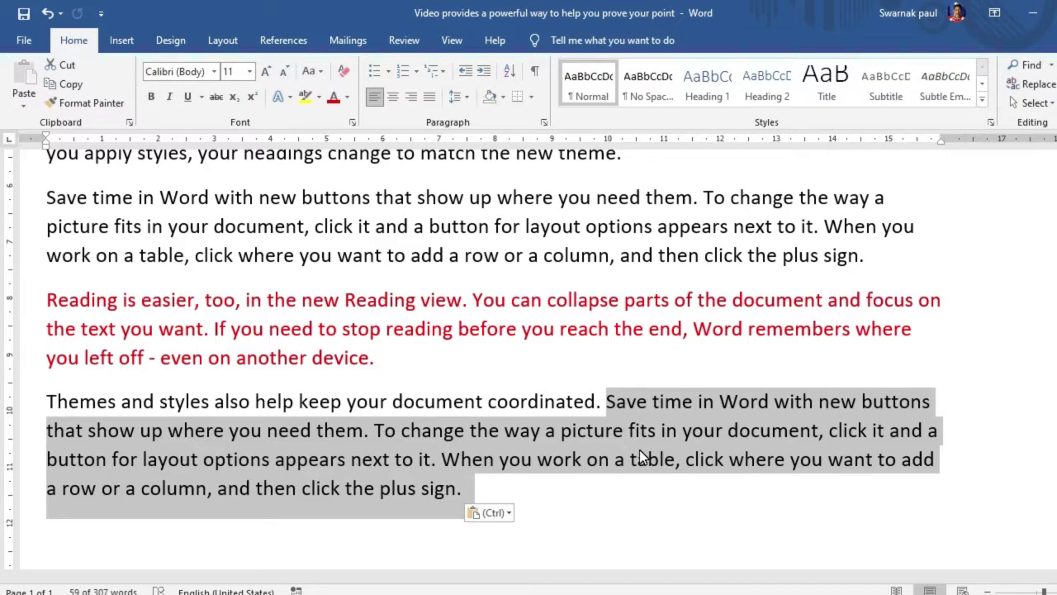
key(ctrl+z)
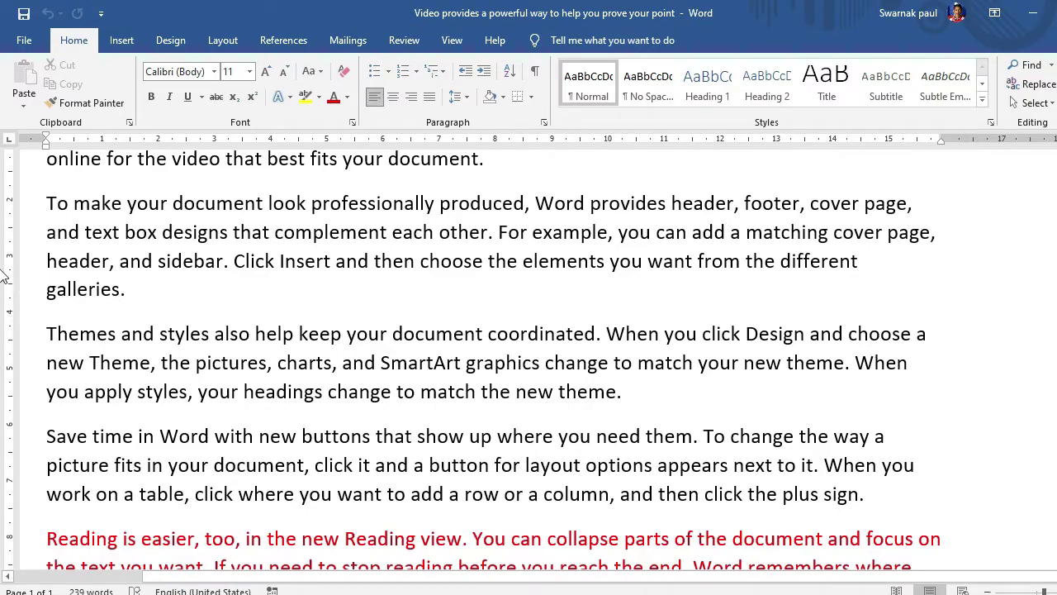
scroll(4, 273, up, 1)
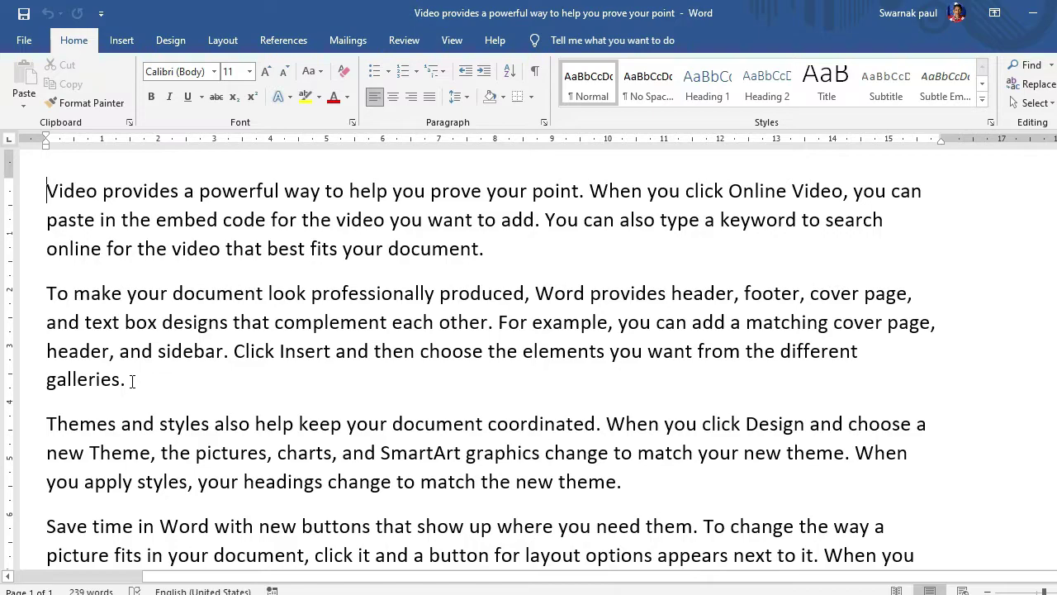
shift+click(132, 380)
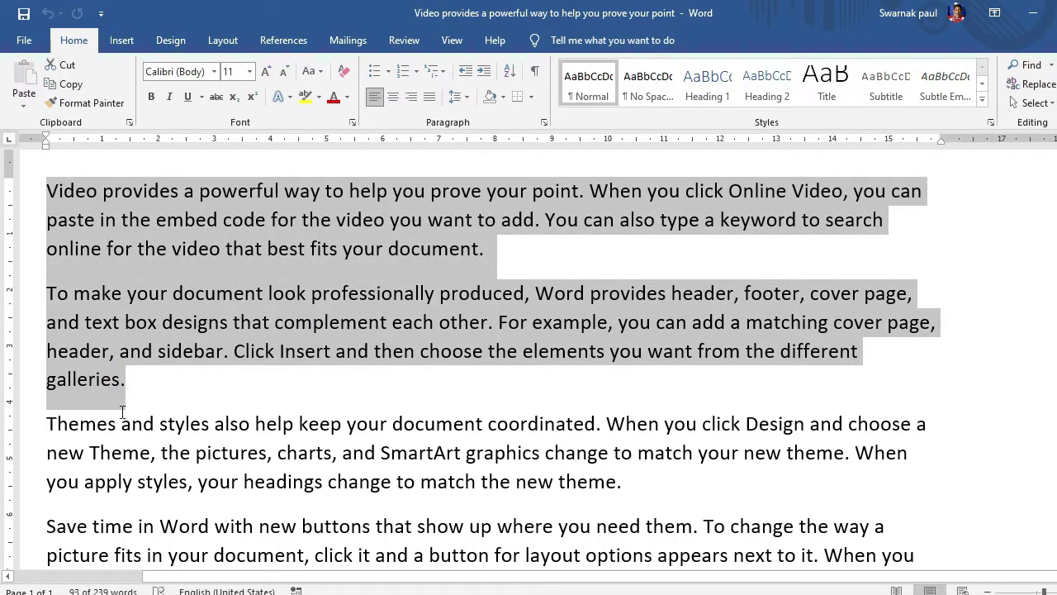
click(141, 384)
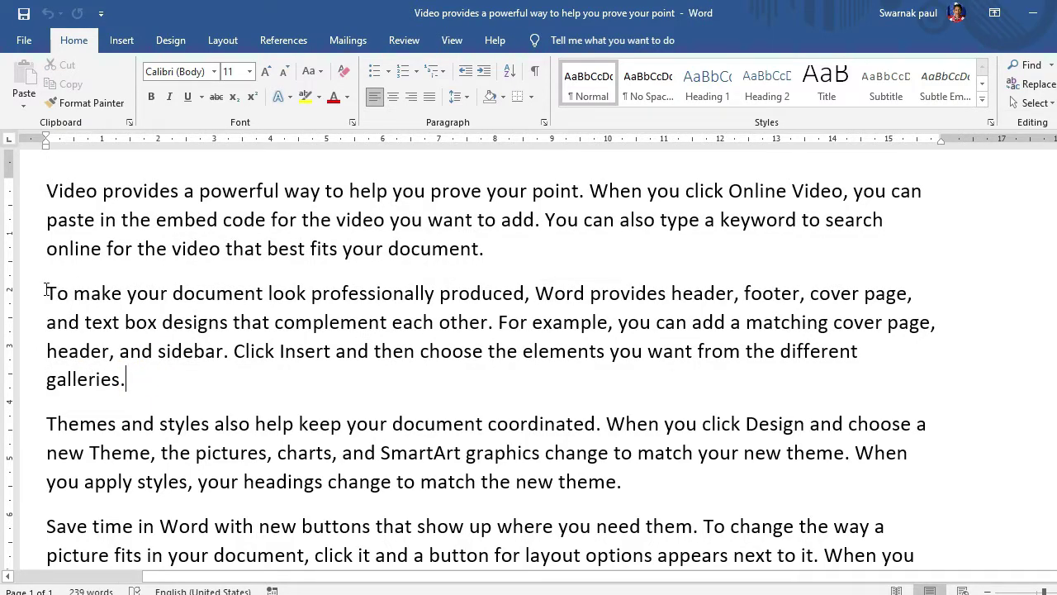
click(46, 293)
shift+click(128, 382)
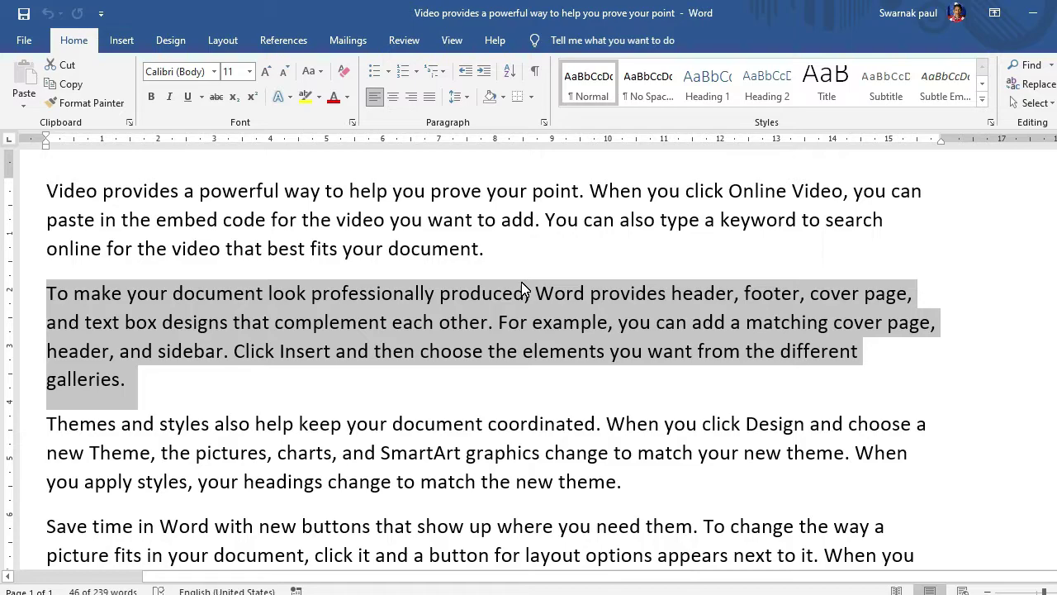
scroll(874, 196, down, 2)
click(874, 197)
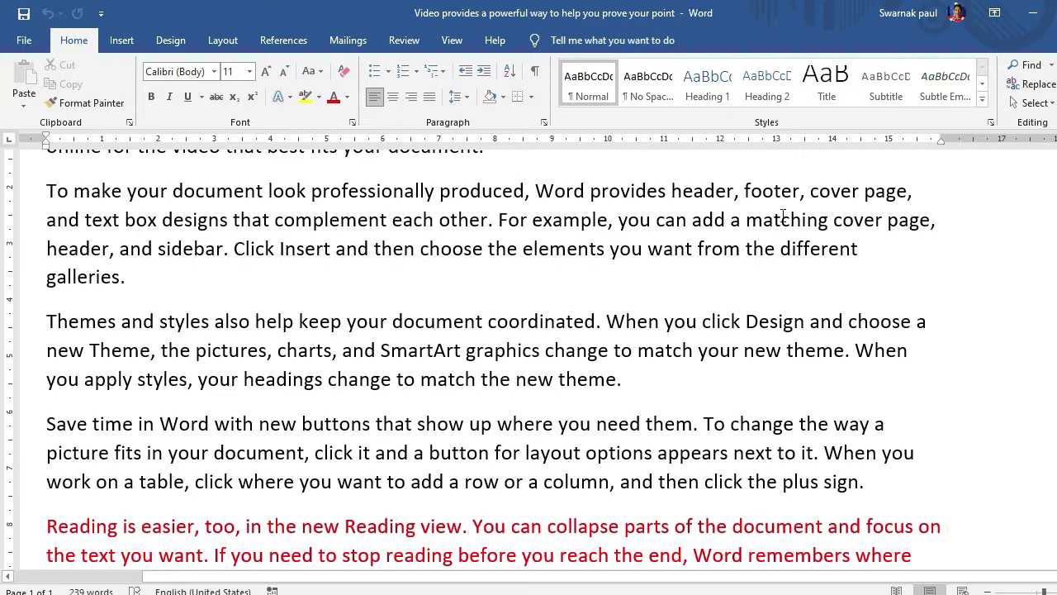
scroll(699, 383, up, 1)
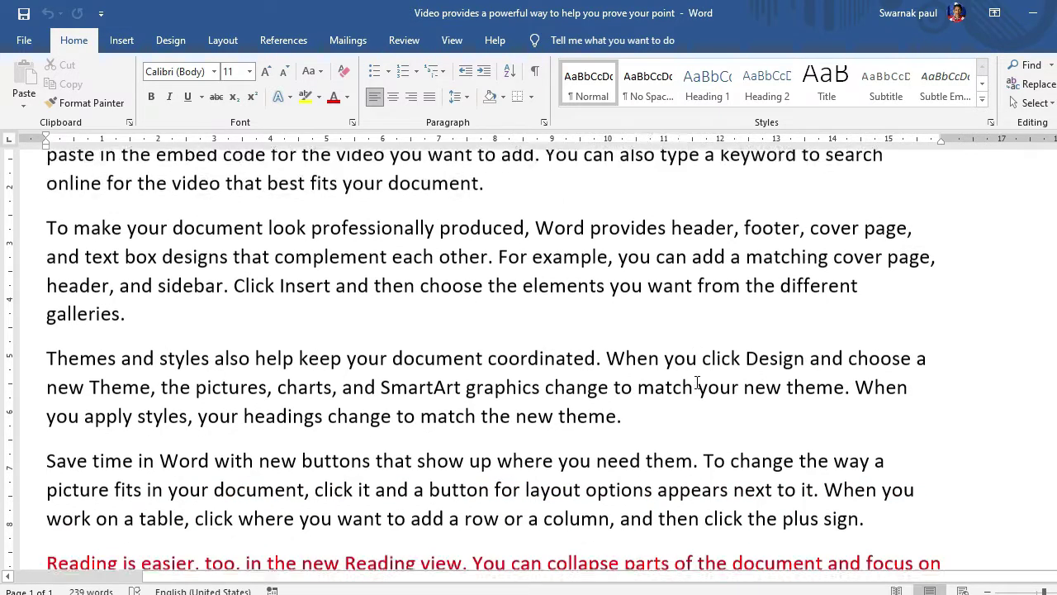
scroll(699, 383, up, 2)
scroll(699, 383, down, 8)
scroll(699, 383, up, 3)
scroll(699, 380, up, 7)
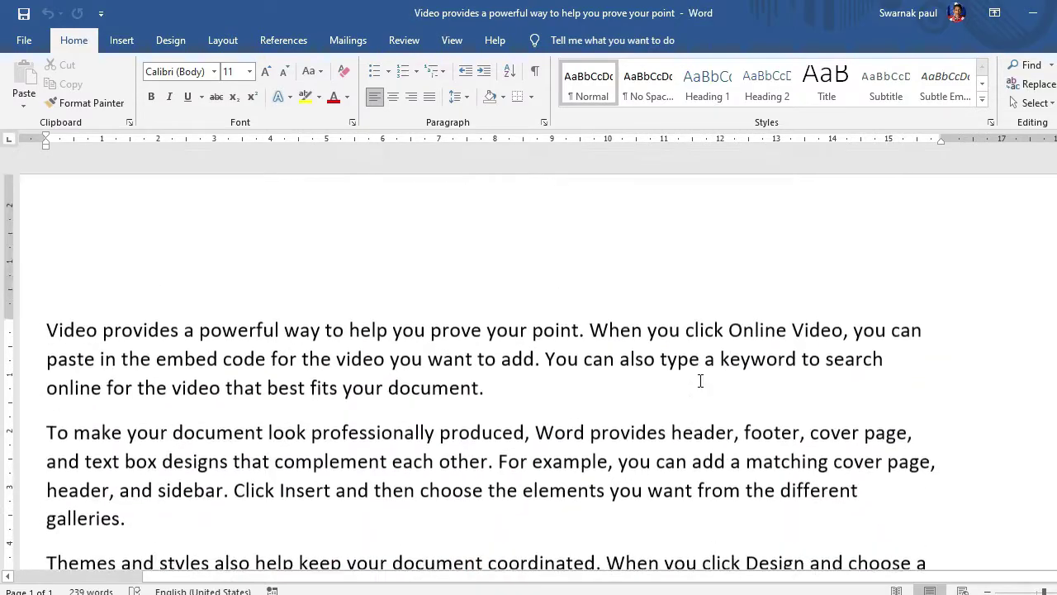
scroll(702, 380, down, 4)
scroll(701, 378, down, 2)
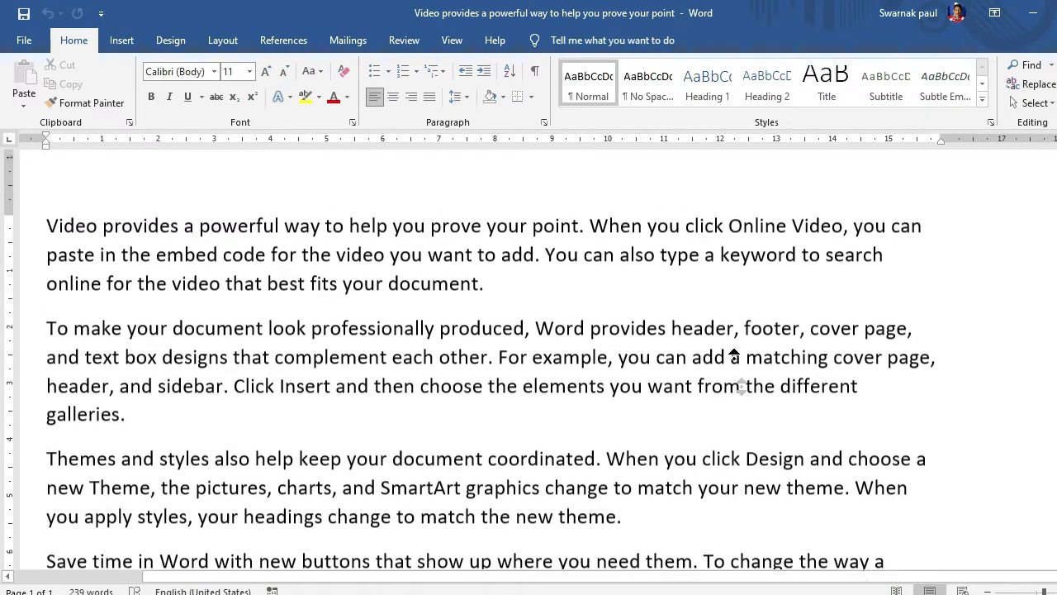
middle_click(735, 357)
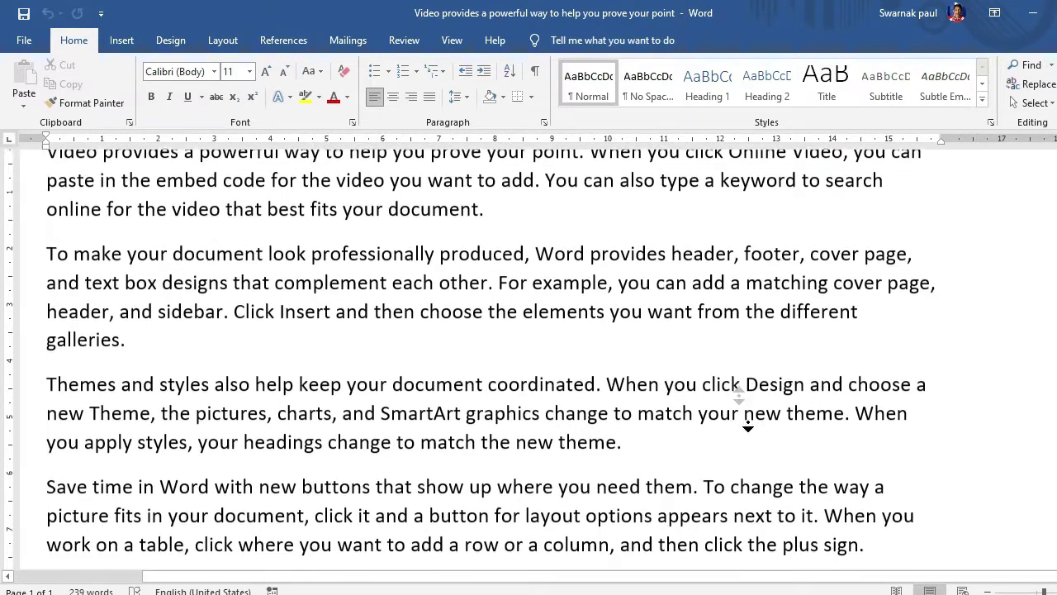
key(ctrl+Home)
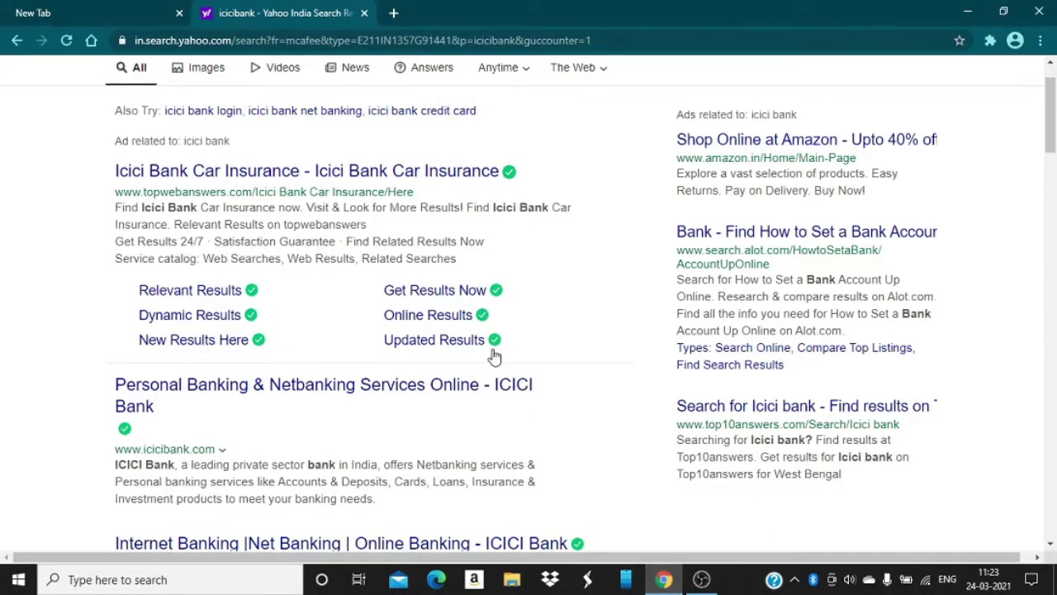
mouse_move(494, 340)
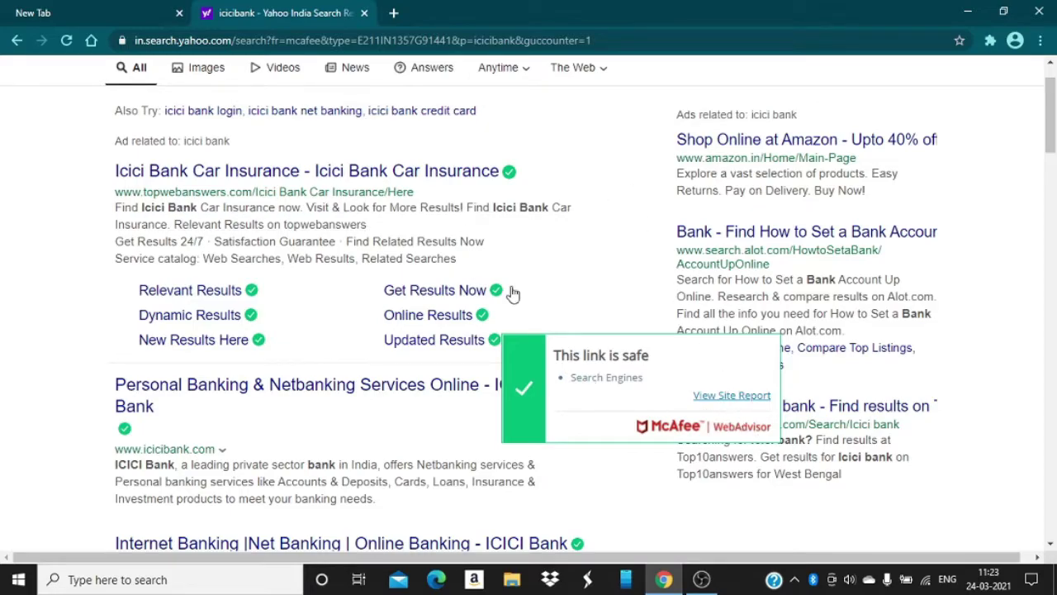
Open and close two blank tabs, then open the Icici Bank Car Insurance result in a background tab
click(395, 14)
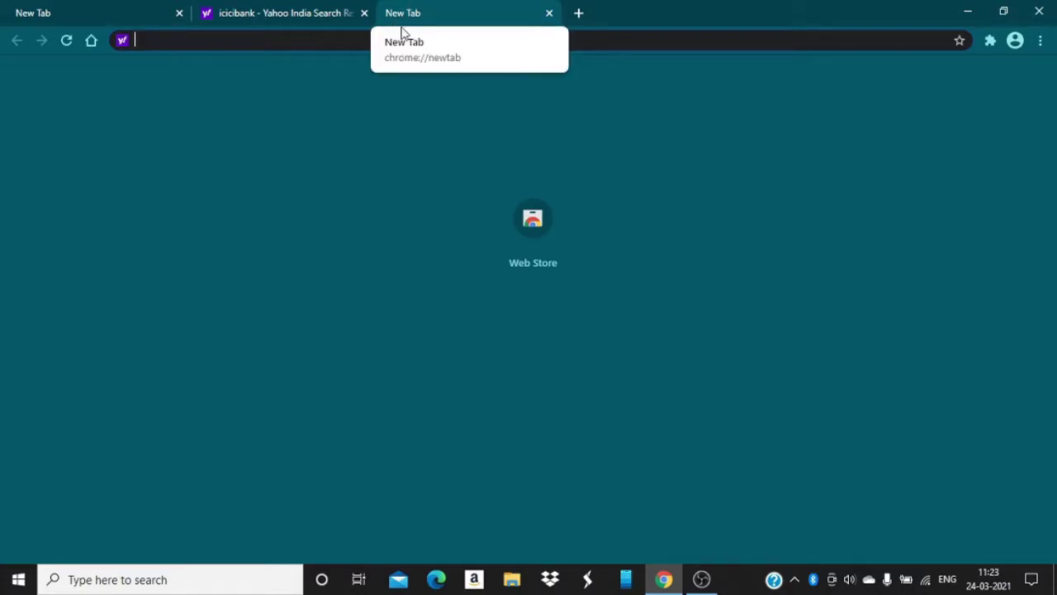
click(303, 14)
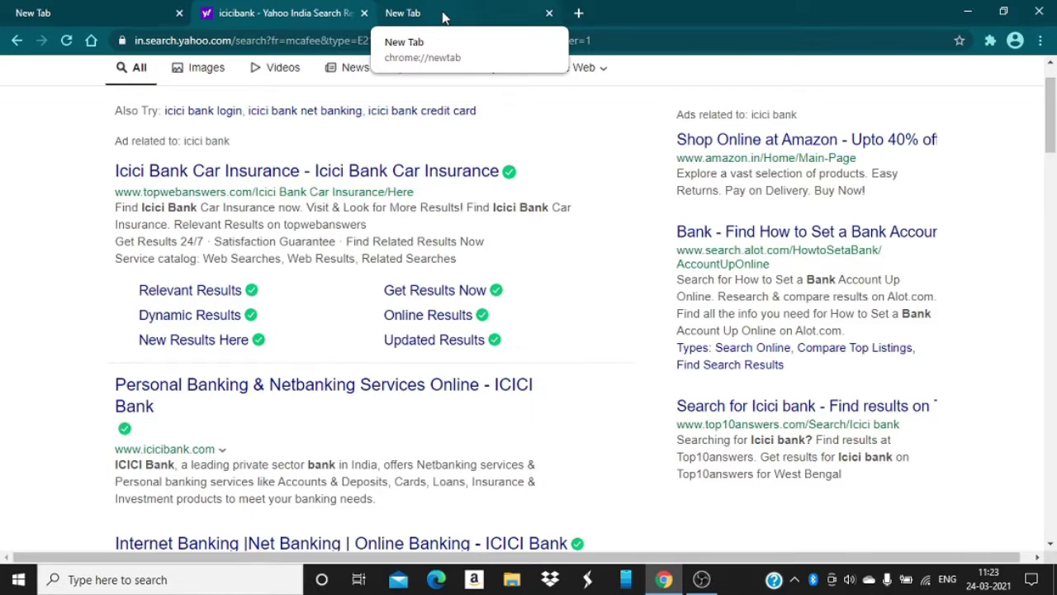
middle_click(443, 14)
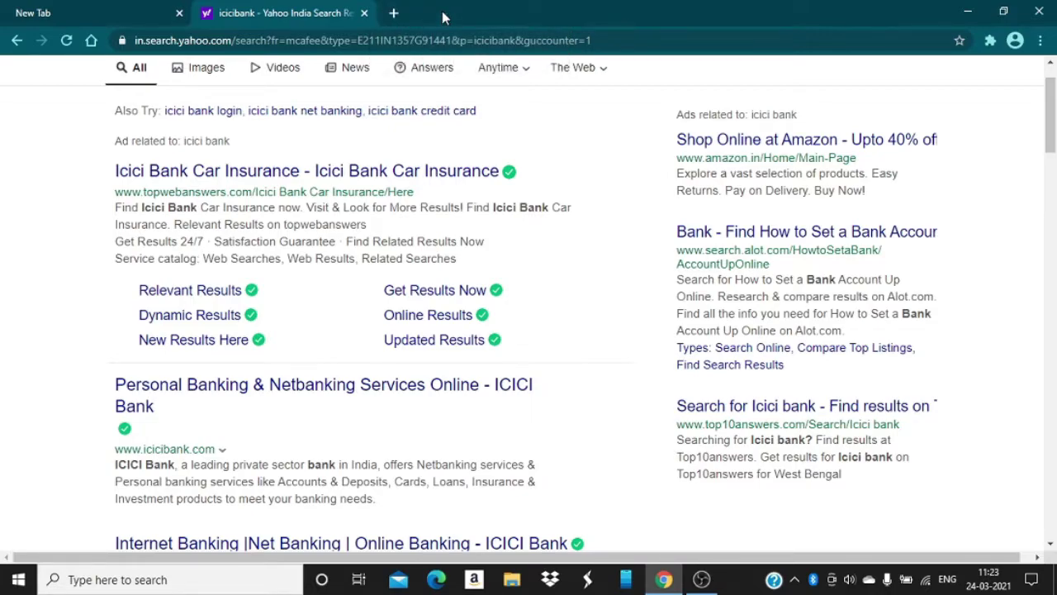
click(394, 12)
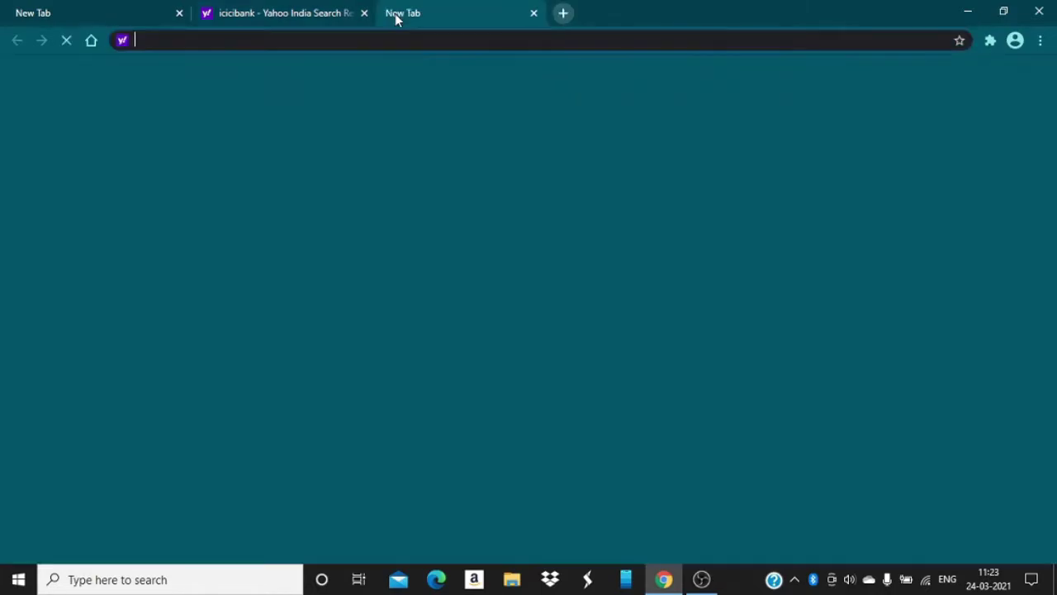
middle_click(449, 15)
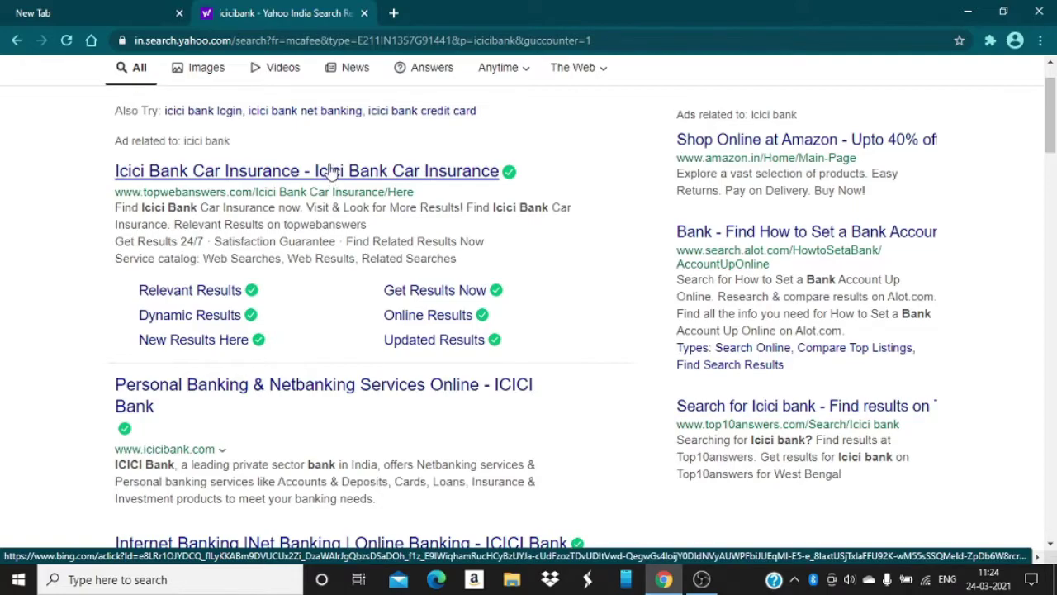
middle_click(333, 170)
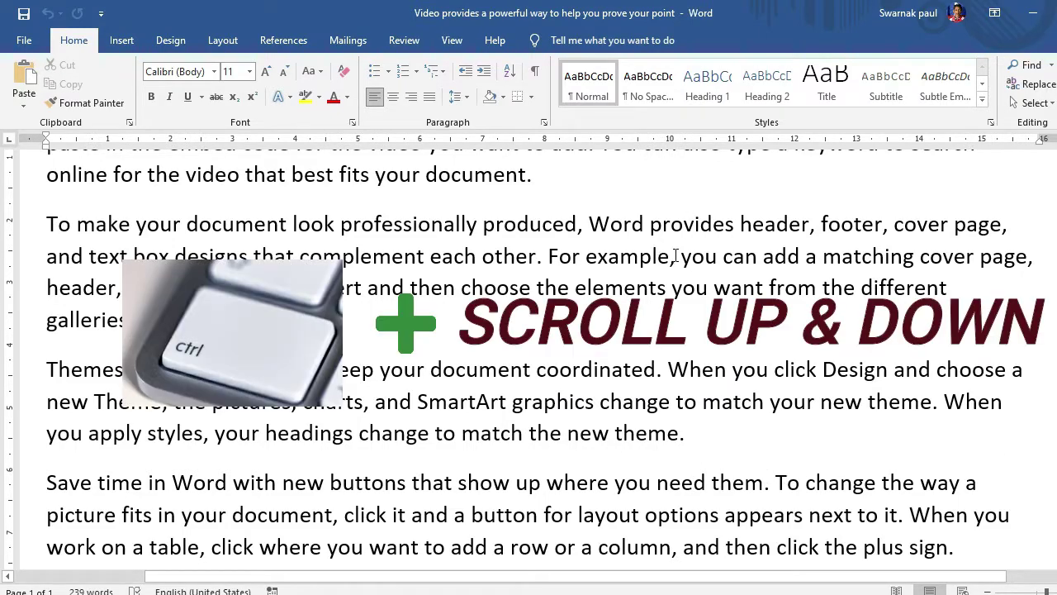
Ctrl+scroll to zoom the page in four notches, then back out three notches
ctrl+scroll(676, 256, up, 1)
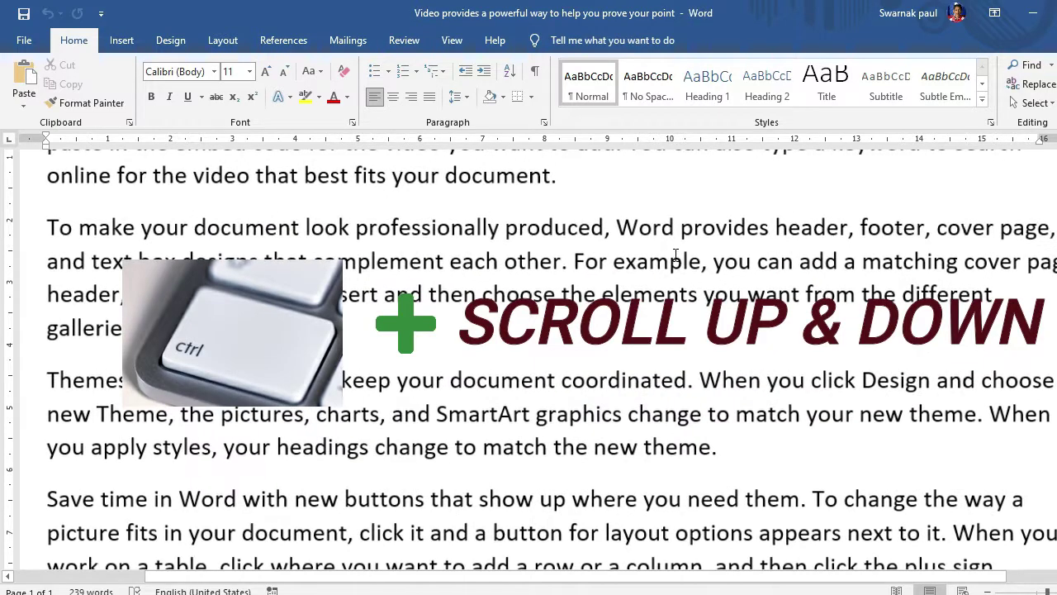
ctrl+scroll(675, 256, up, 1)
ctrl+scroll(676, 257, up, 1)
ctrl+scroll(676, 256, up, 1)
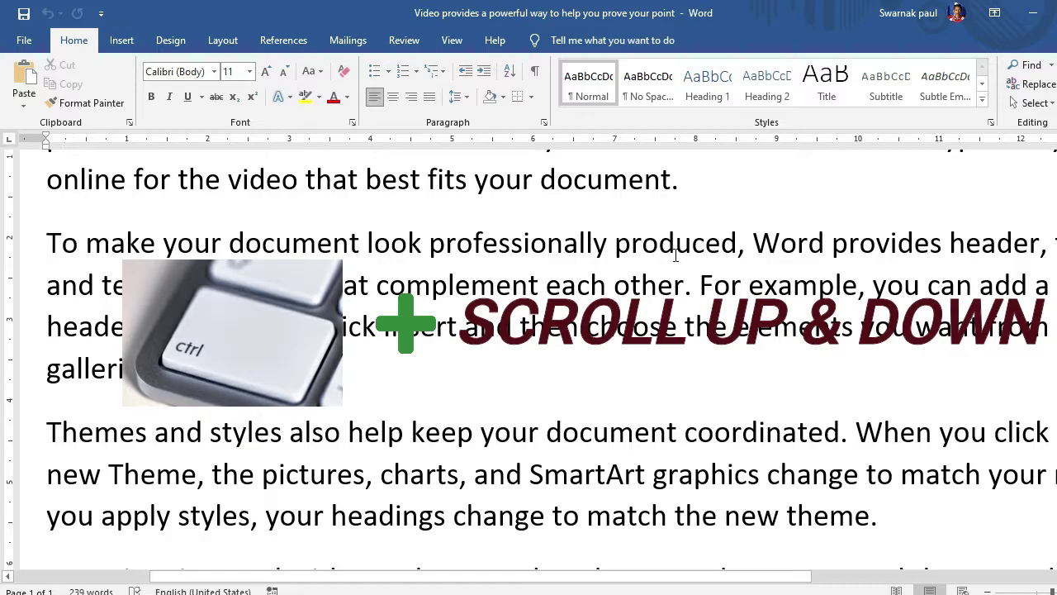
ctrl+scroll(676, 257, down, 1)
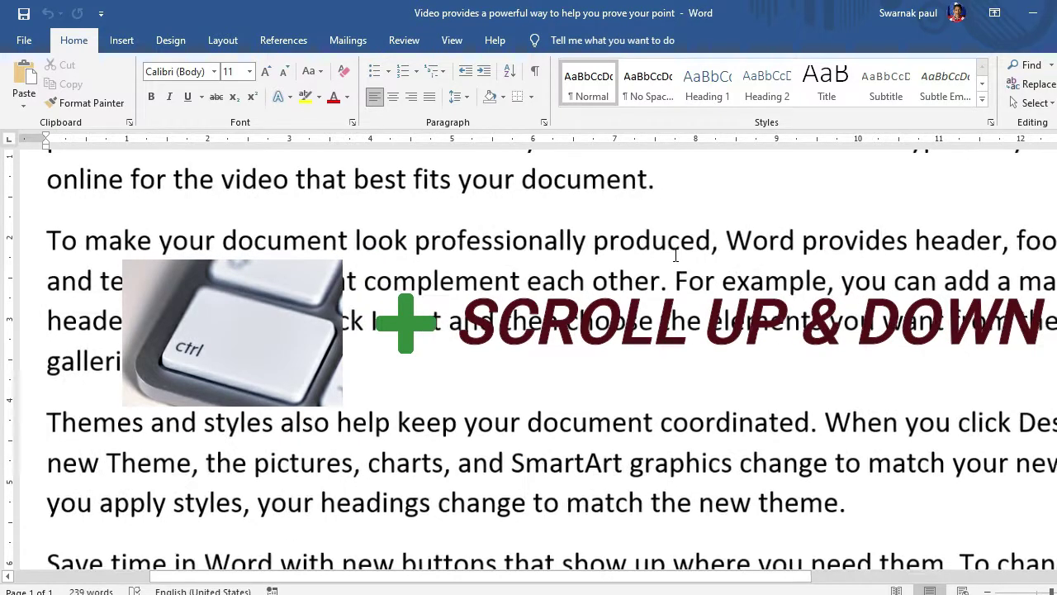
ctrl+scroll(676, 256, down, 1)
ctrl+scroll(676, 256, down, 3)
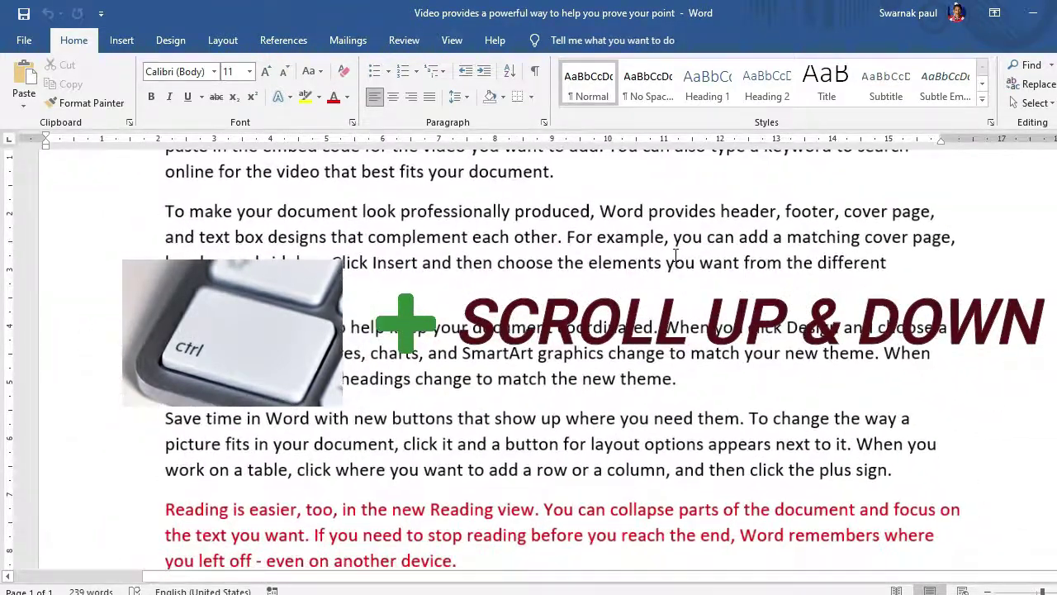